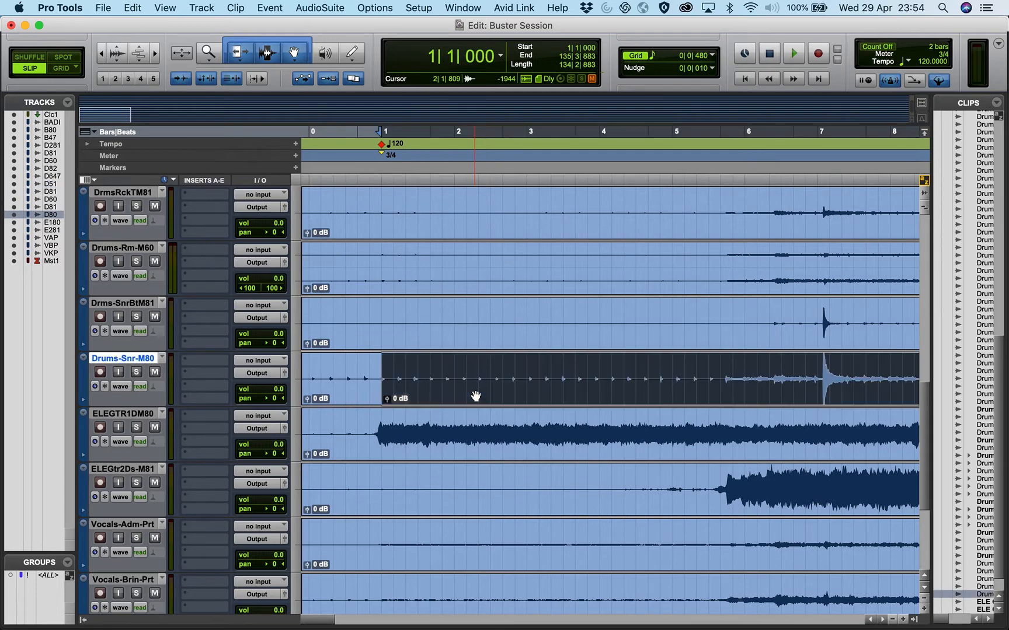
# Play the session from bar 1 and from just after bar 5 to locate where the full band enters
pyautogui.press('space')
pyautogui.scroll(4, 476, 396)
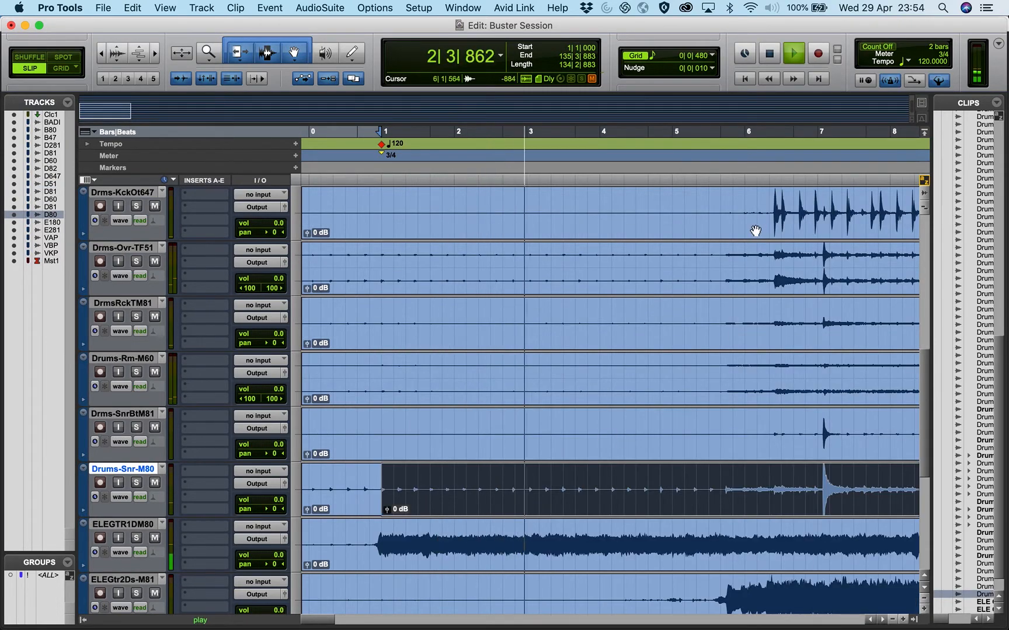
pyautogui.click(694, 489)
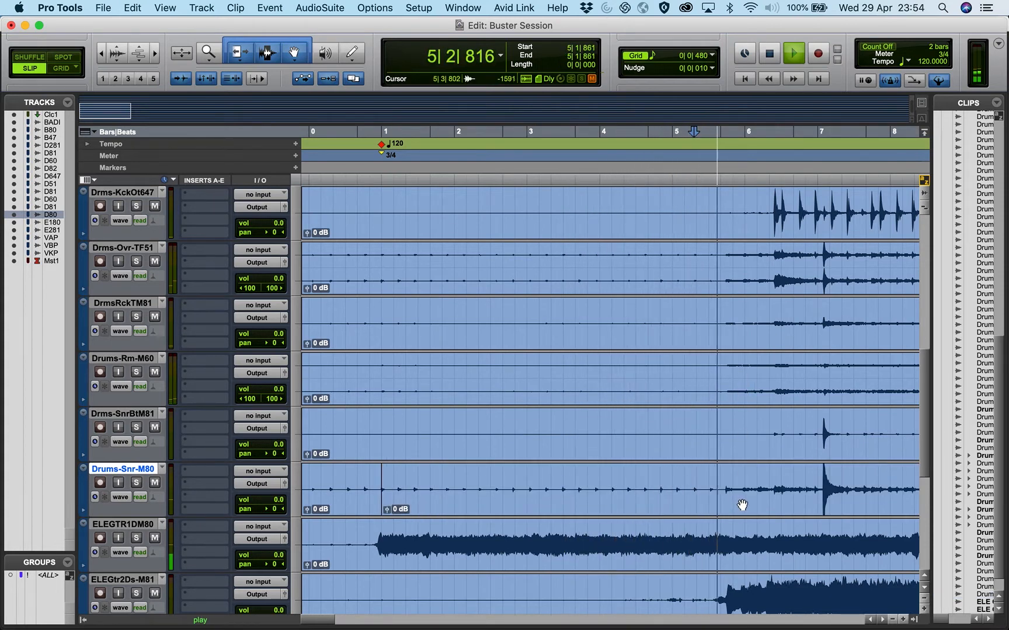
pyautogui.press('space')
# Split the Drms-KckOt647 clip at the first kick hit, 6|2|231, and split the Drums-Snr-M80 clip at the same point
pyautogui.click(762, 204)
pyautogui.click(774, 216)
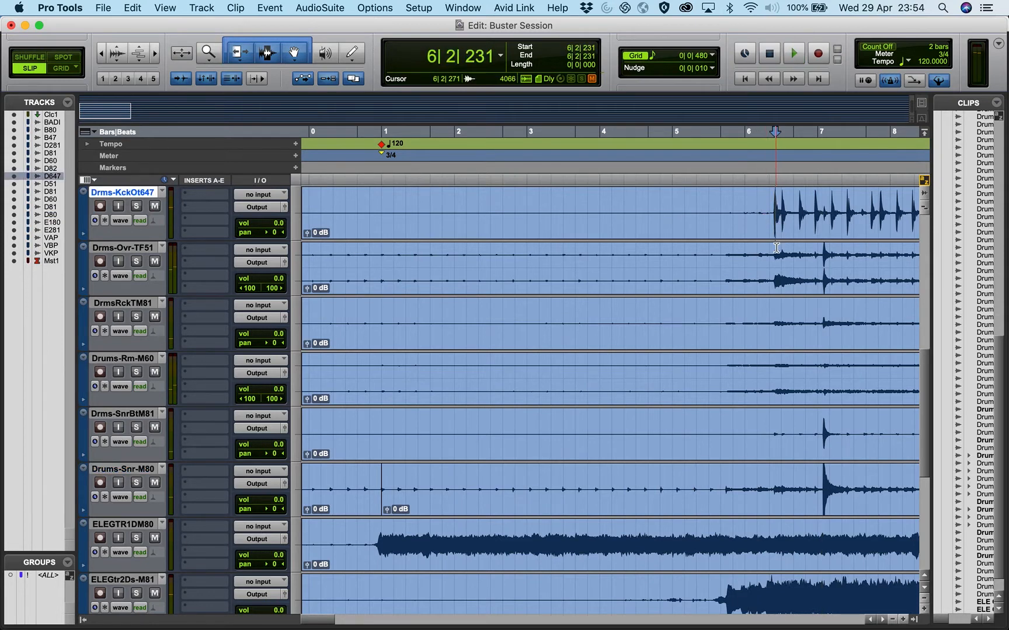
pyautogui.press('super+e')
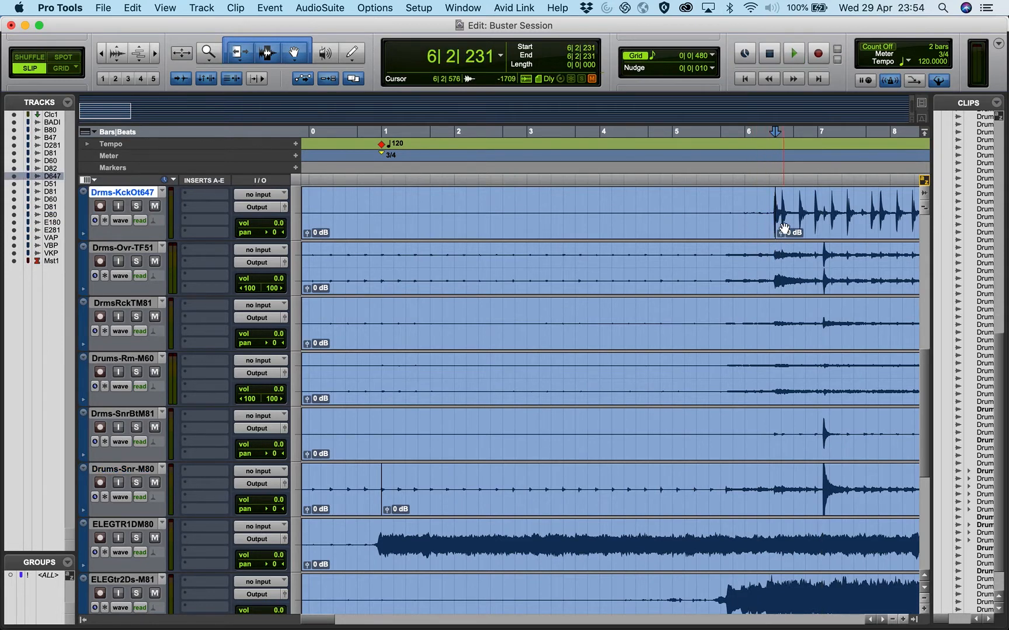
pyautogui.press(';')
pyautogui.press(';')
pyautogui.press(';')
pyautogui.press(';')
pyautogui.press(';')
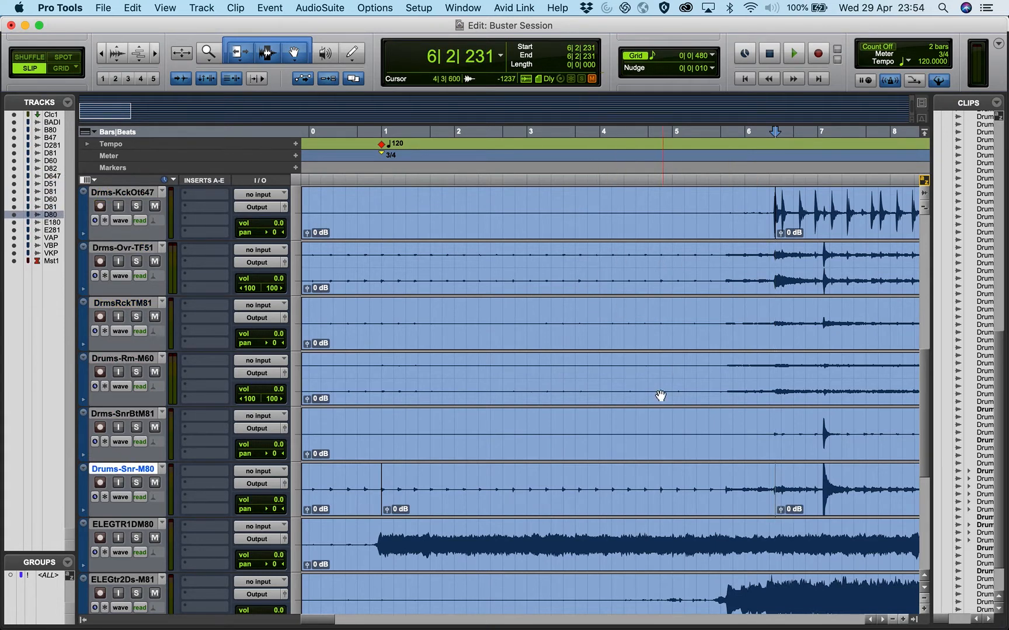
# Identify the beat for the Drums-Snr-M80 intro clip, with start 1|1|000, end 9|1|000 and a 3/4 time signature
pyautogui.click(589, 503)
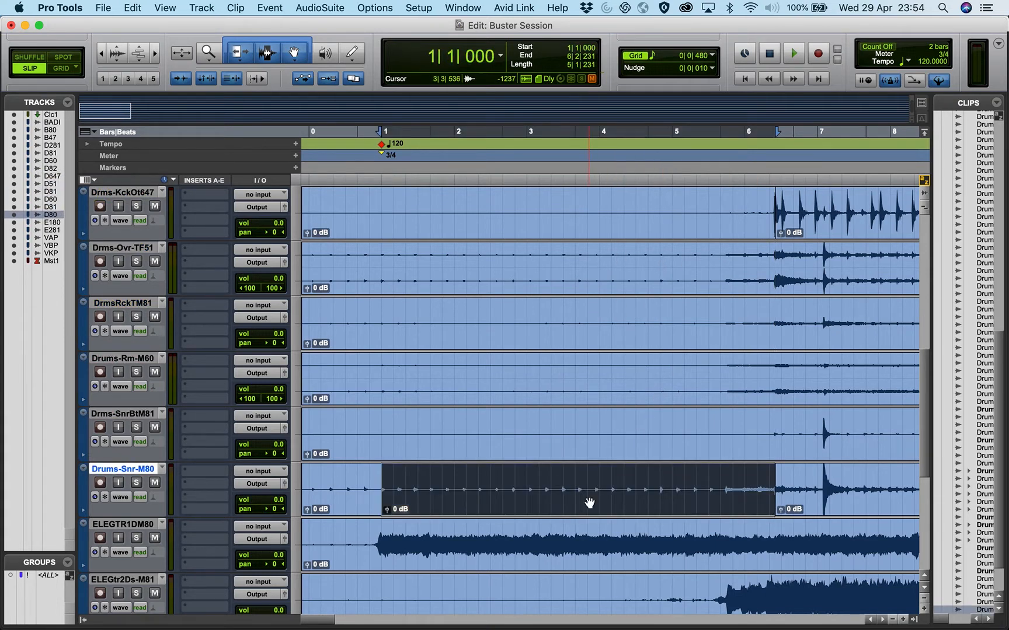
pyautogui.press('super+i')
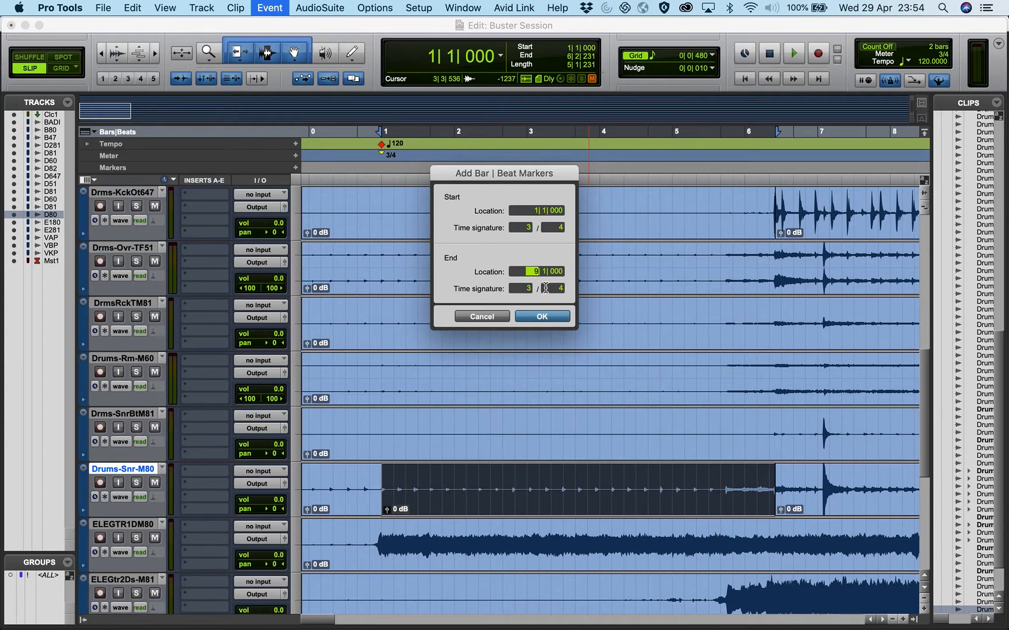
pyautogui.click(538, 320)
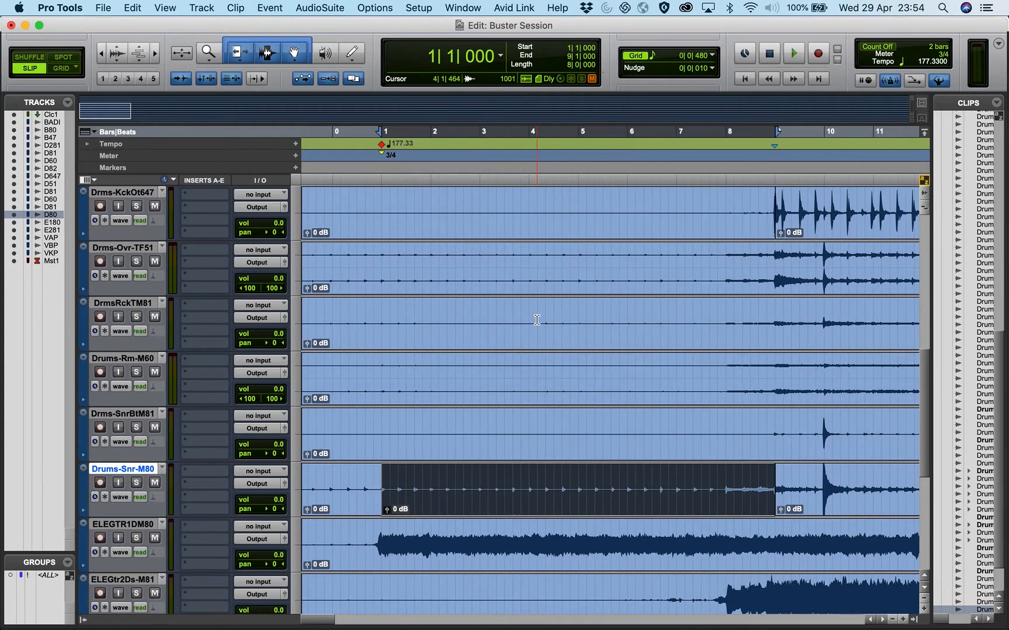
# Play the intro briefly and move the Click 1 track directly below the Drums-Snr-M80 track
pyautogui.press('space')
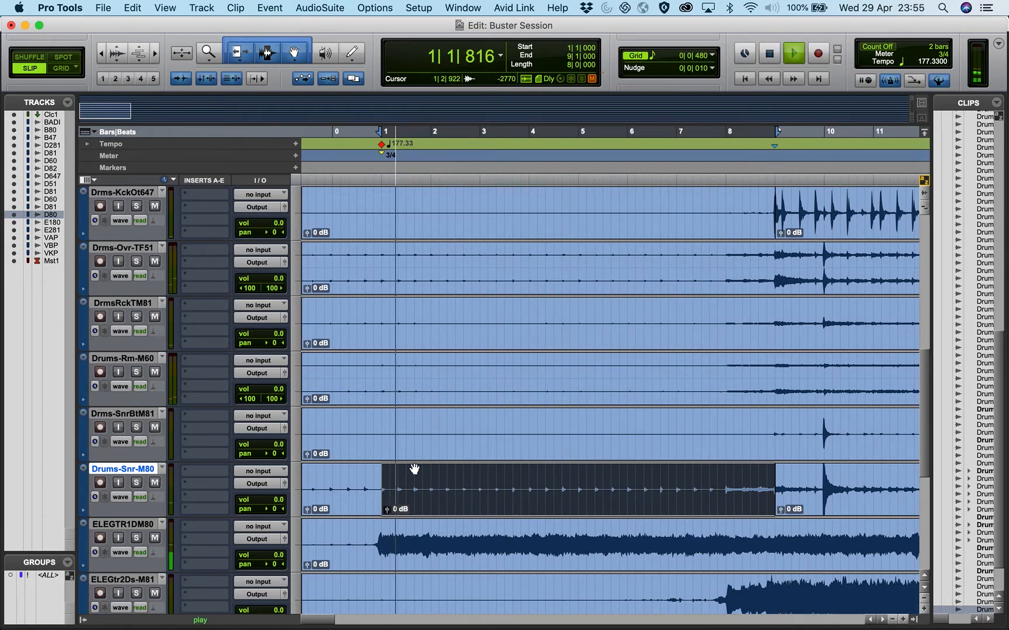
pyautogui.press('space')
pyautogui.scroll(8, 194, 382)
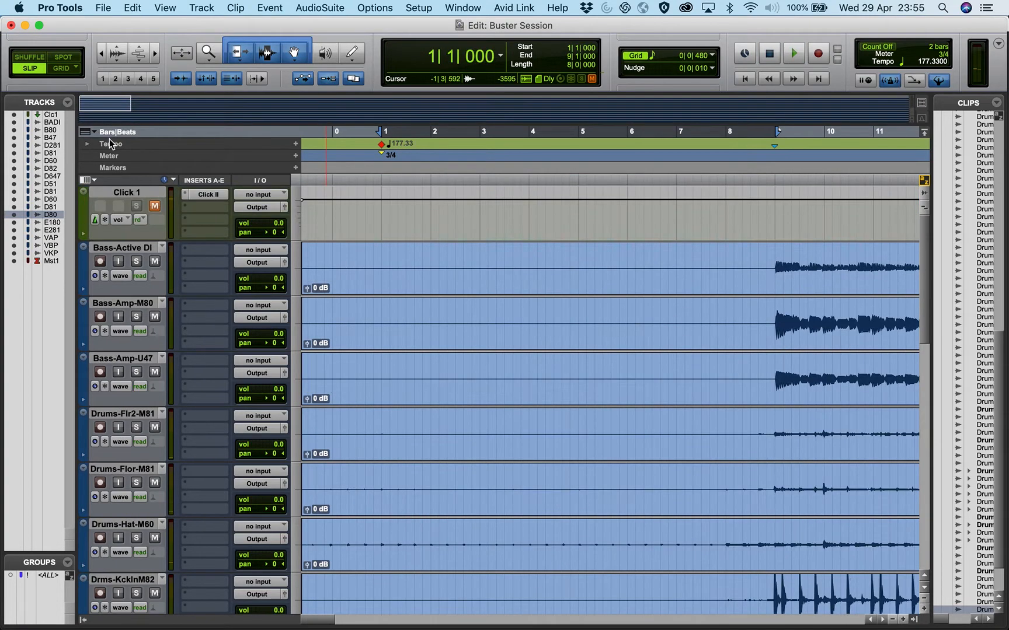
pyautogui.moveTo(120, 193); pyautogui.dragTo(125, 529)
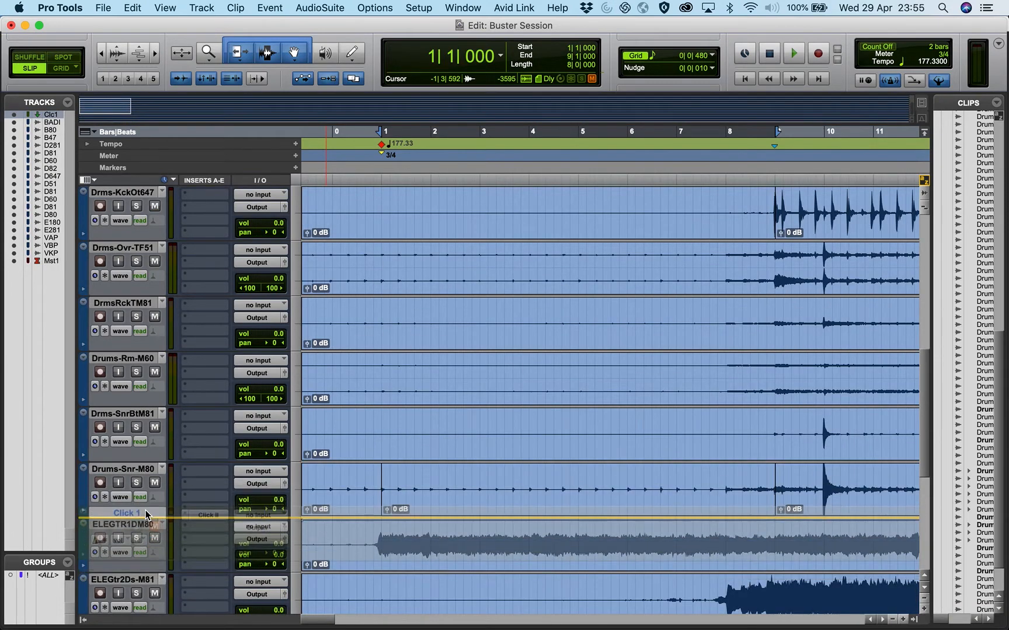
# Change the Drums-Snr-M80 track's colour to bright sea green and close the colour palette
pyautogui.doubleClick(84, 433)
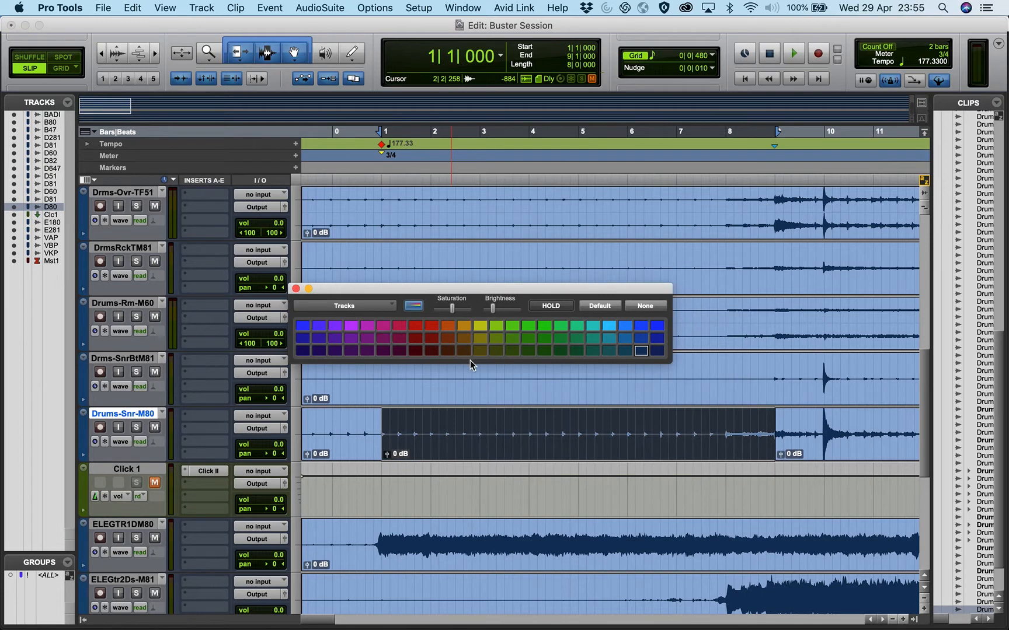
pyautogui.click(579, 326)
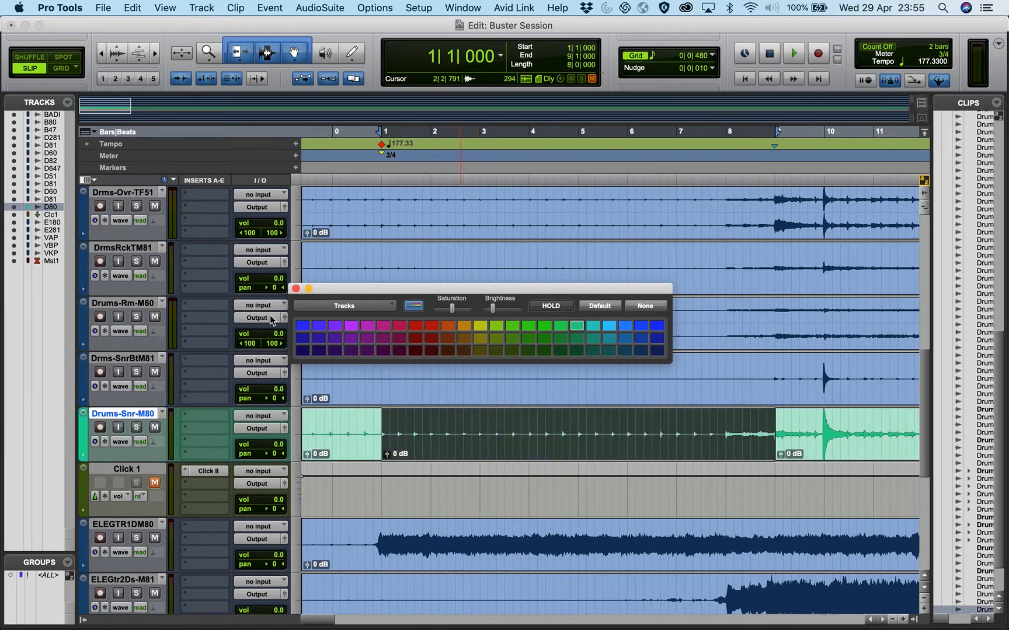
pyautogui.click(296, 289)
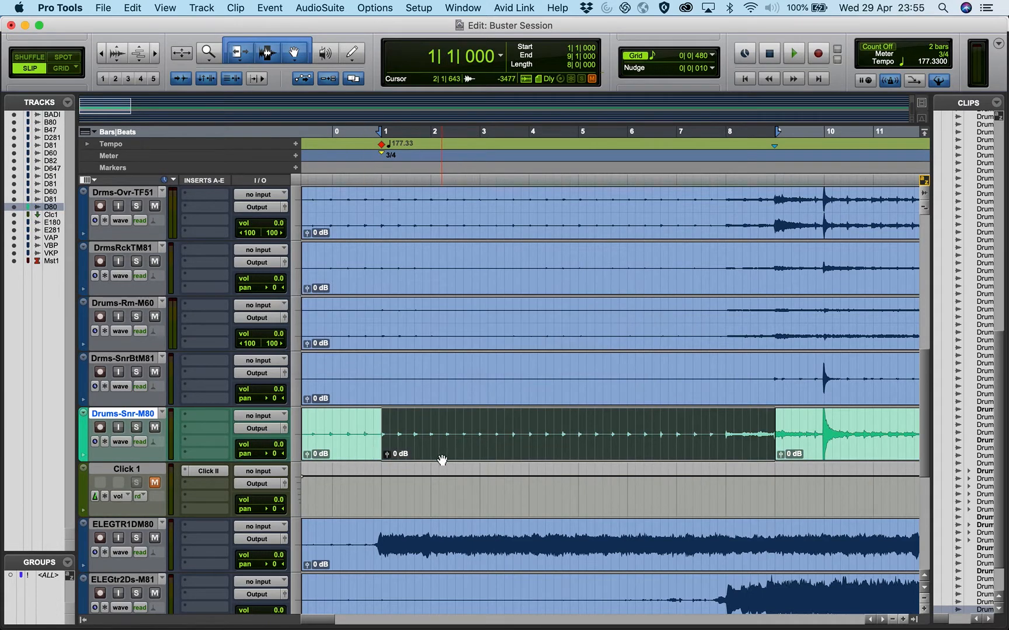
# Unmute the Click 1 track and play the intro from bar 1 against the click
pyautogui.press('space')
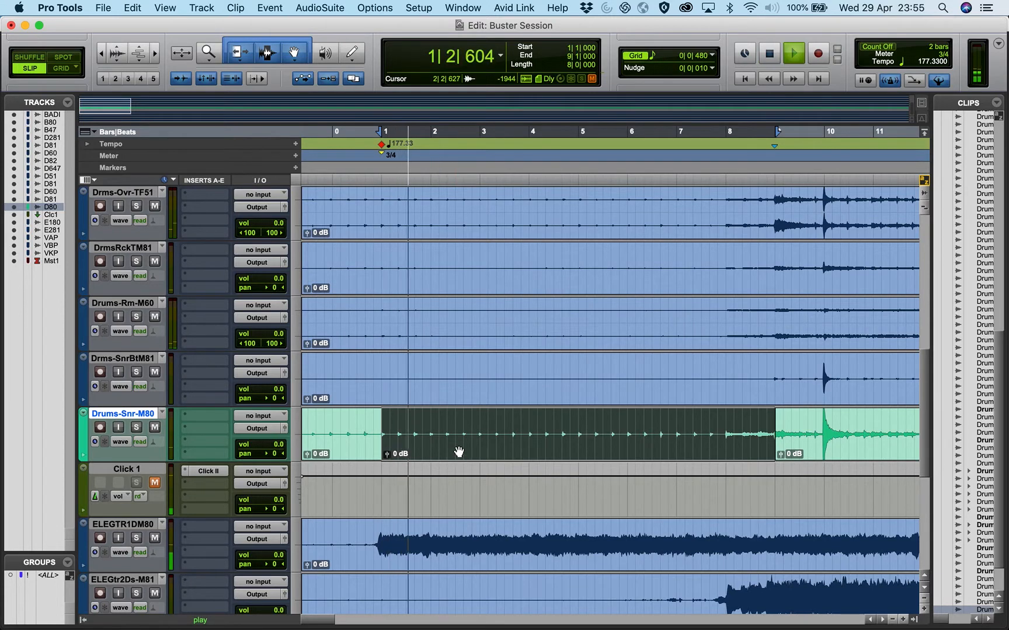
pyautogui.click(155, 483)
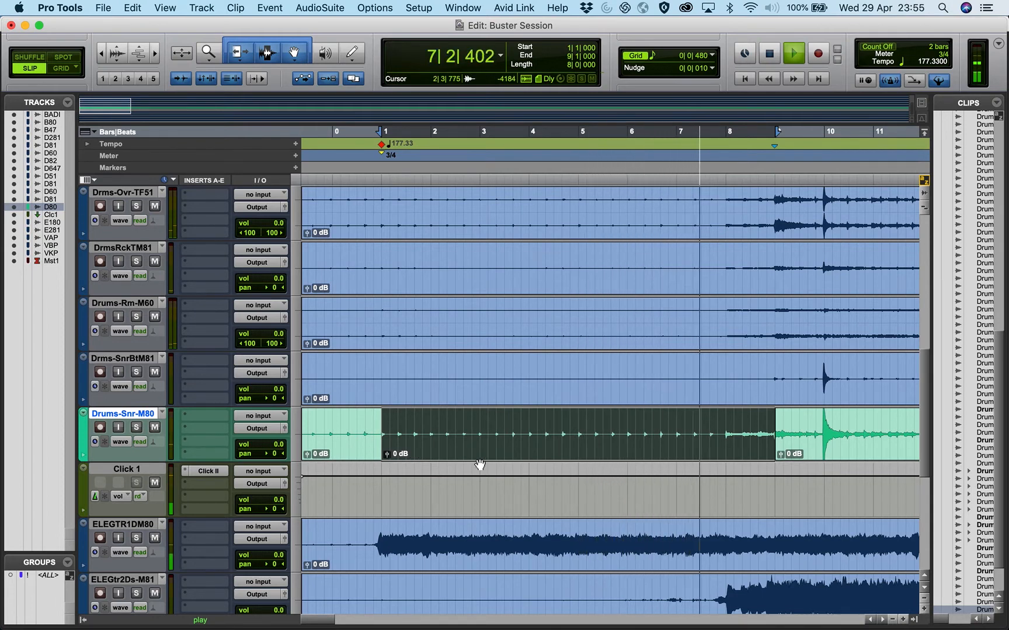
pyautogui.press('space')
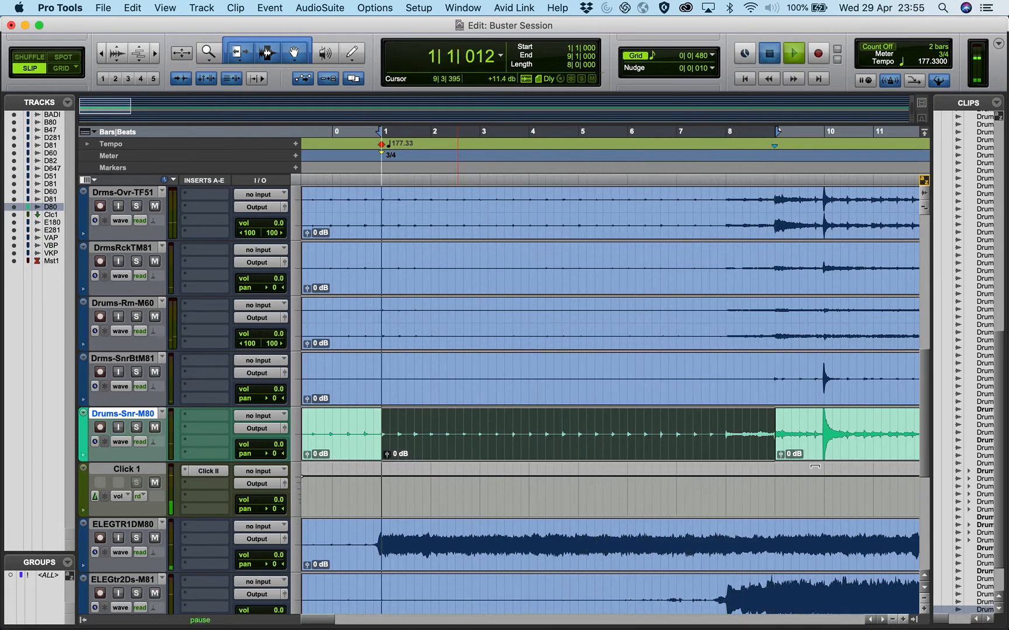
pyautogui.press('space')
# Select the Drums-Snr-M80 clip that starts at bar 9 and play its opening against the click
pyautogui.click(825, 457)
pyautogui.press('space')
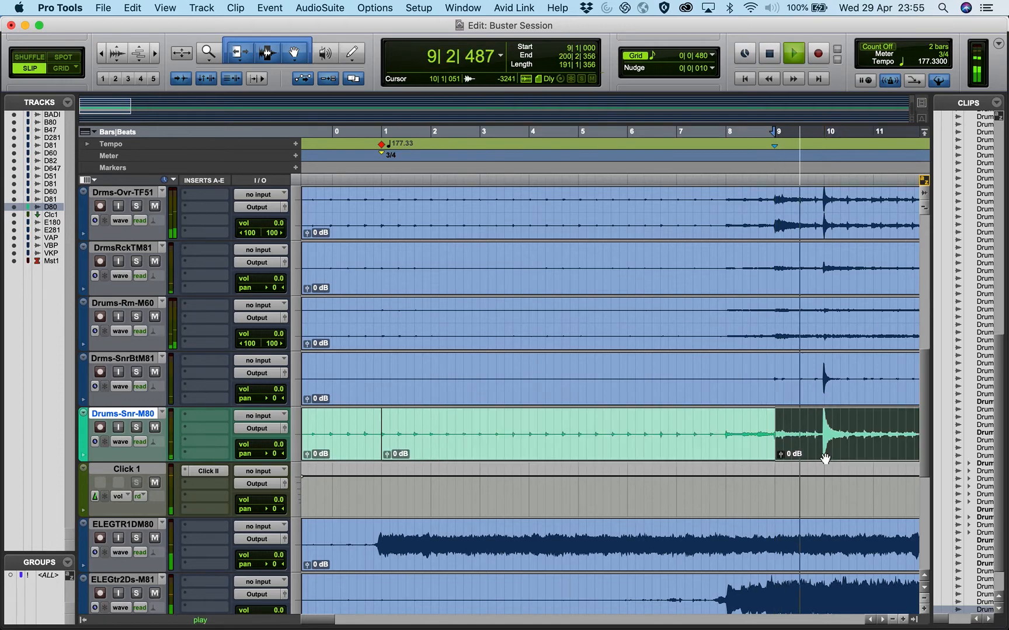
pyautogui.press('space')
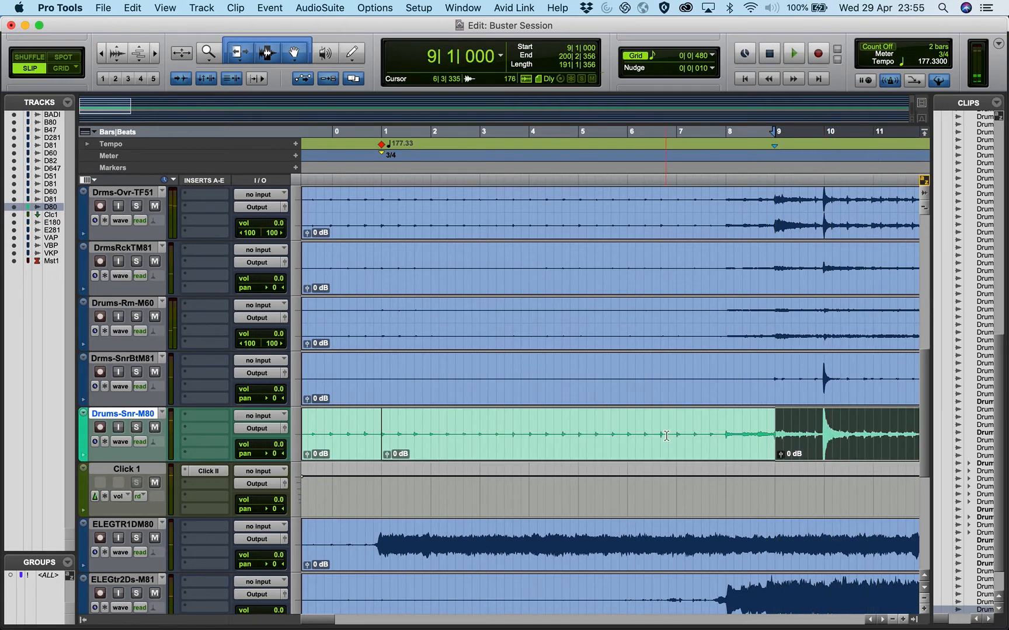
# Examine how the count hits on Drums-Snr-M80 line up with the grid from bar 1 to bar 9
pyautogui.click(628, 459)
pyautogui.press('t')
pyautogui.press('t')
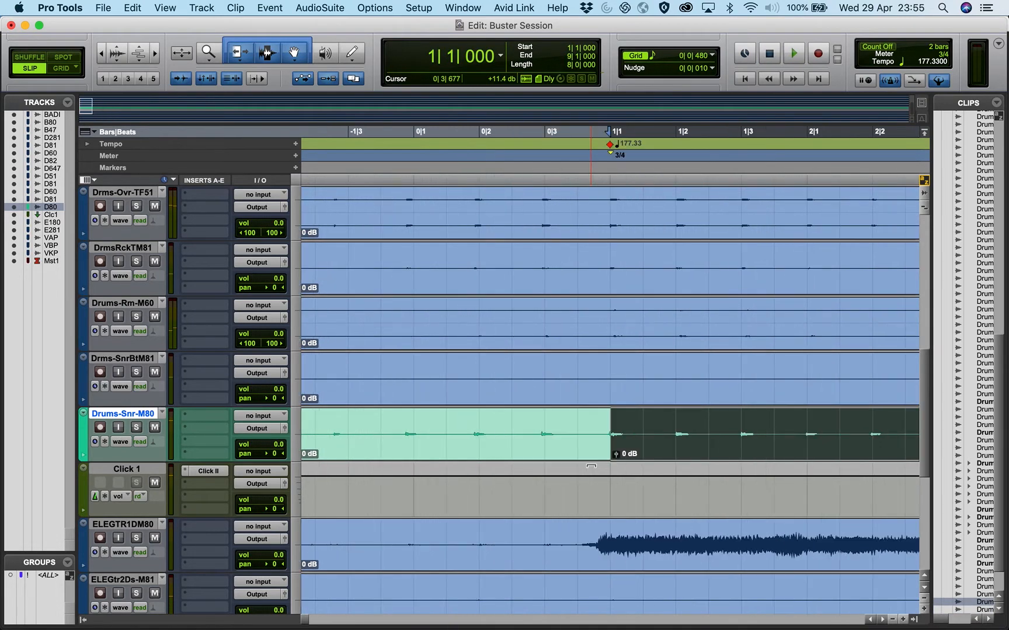
pyautogui.hscroll(6, 591, 466)
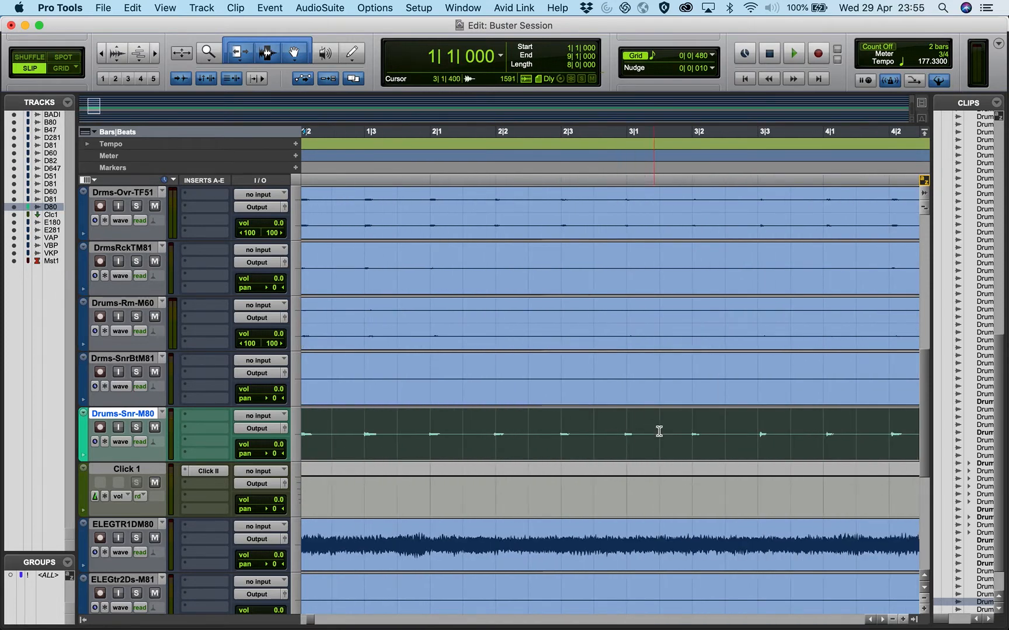
pyautogui.click(629, 429)
pyautogui.press('t')
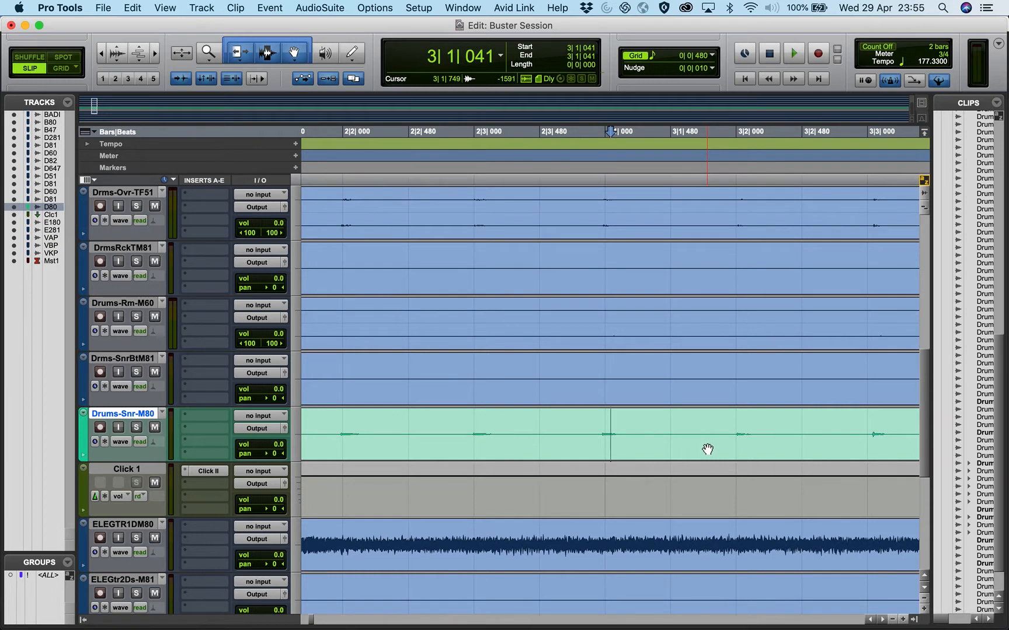
pyautogui.press('t')
pyautogui.press('r')
pyautogui.hscroll(5, 812, 450)
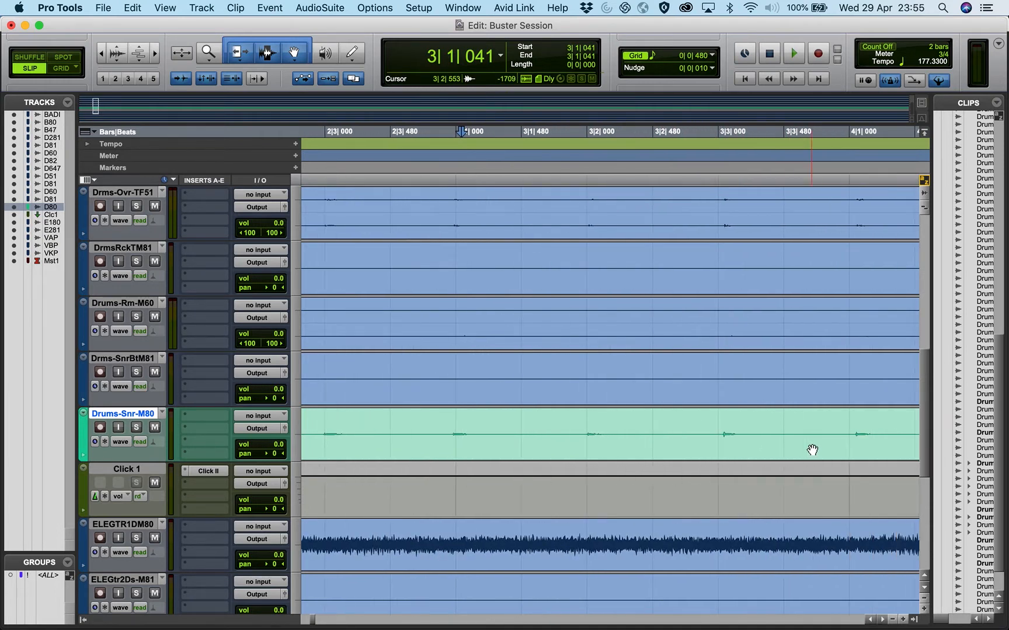
pyautogui.scroll(2, 812, 450)
pyautogui.hscroll(1, 812, 450)
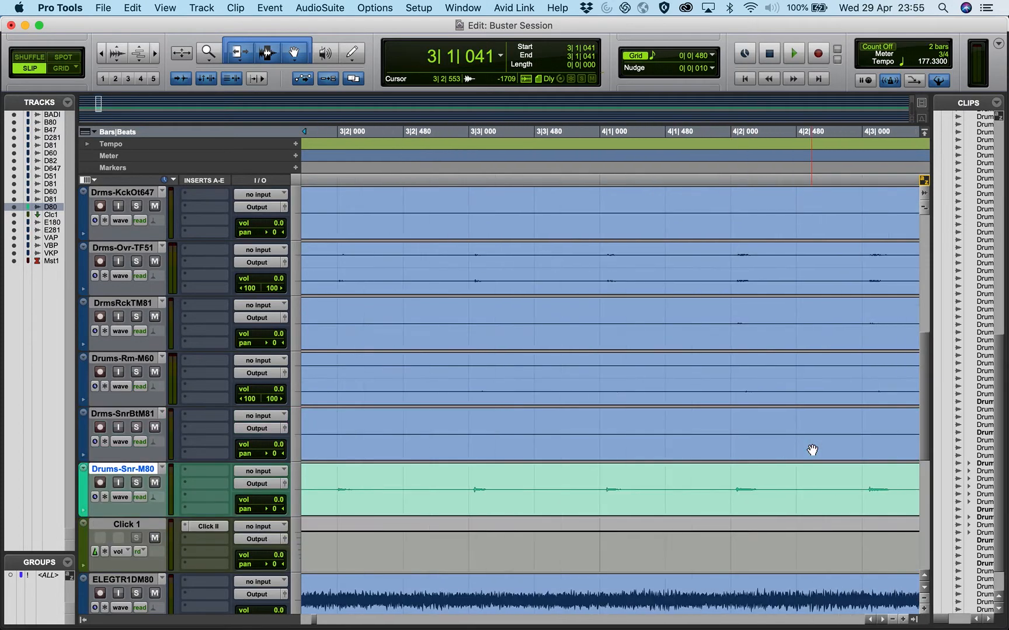
pyautogui.hscroll(10, 784, 481)
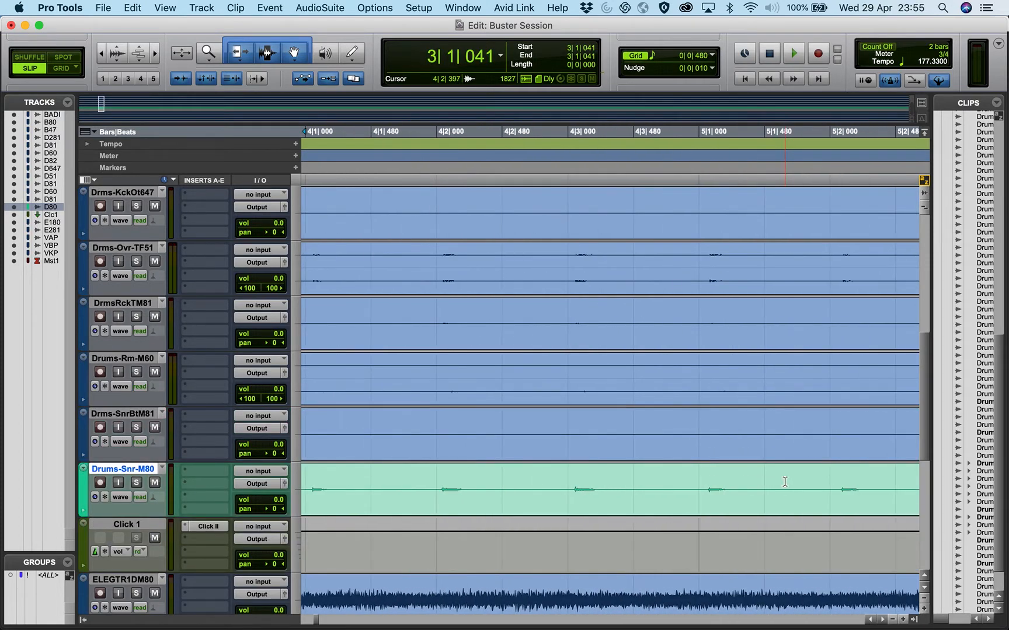
pyautogui.hscroll(13, 785, 482)
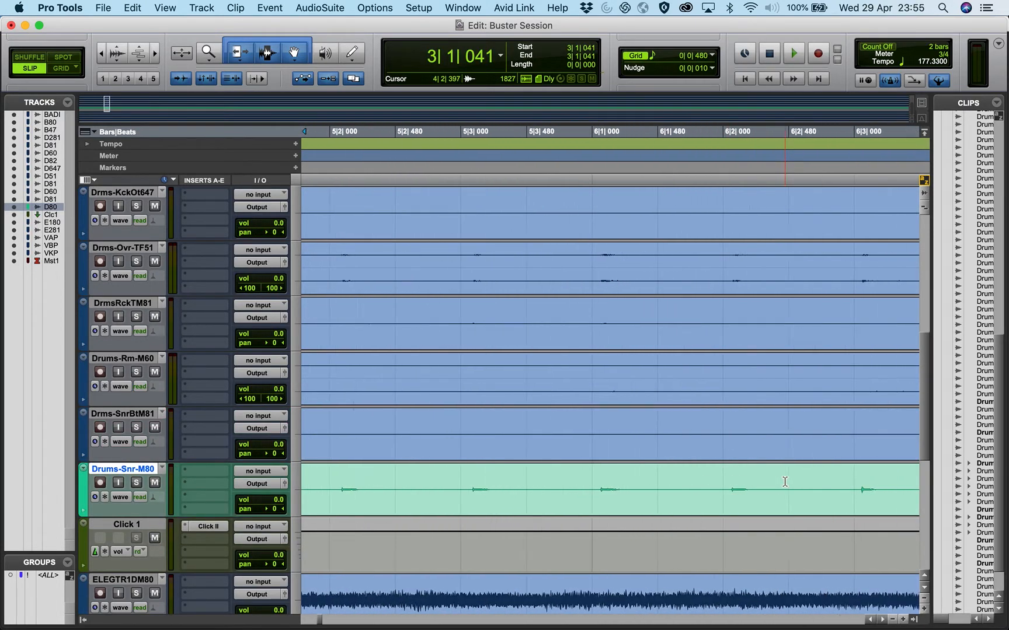
pyautogui.hscroll(7, 784, 481)
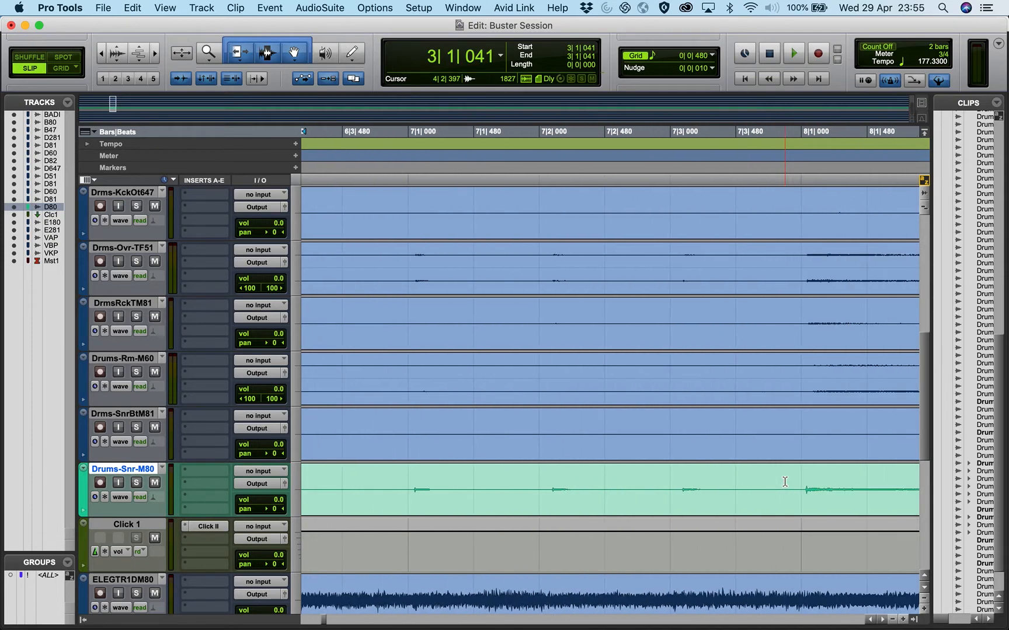
pyautogui.hscroll(4, 784, 481)
pyautogui.click(743, 509)
pyautogui.hscroll(5, 743, 509)
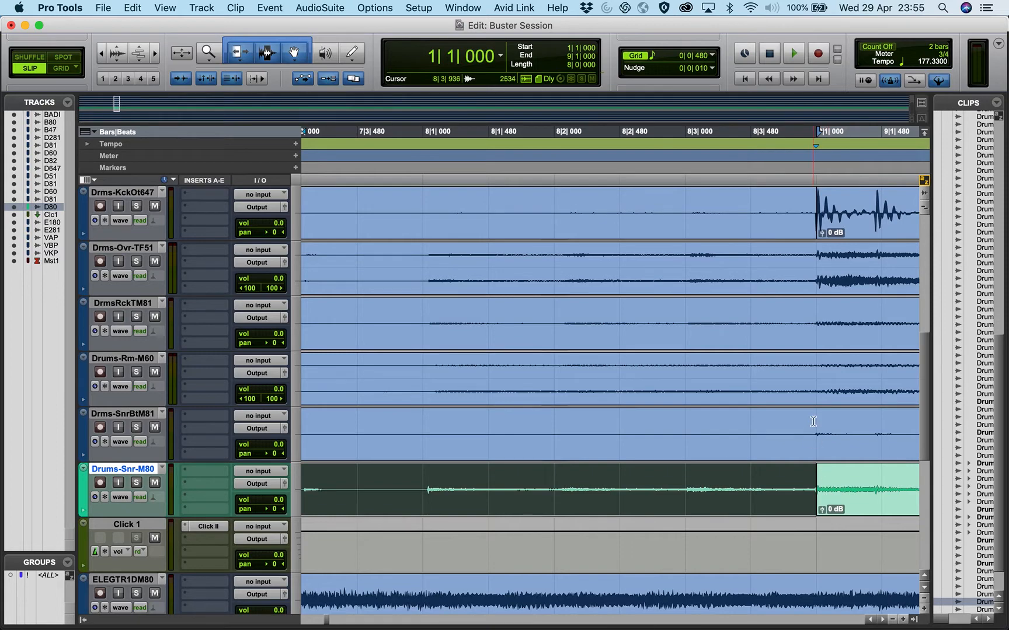
# Select the Drums-Snr-M80 clip from bar 9, compare its drum hits with the grid and play it against the click
pyautogui.click(855, 506)
pyautogui.hscroll(9, 856, 508)
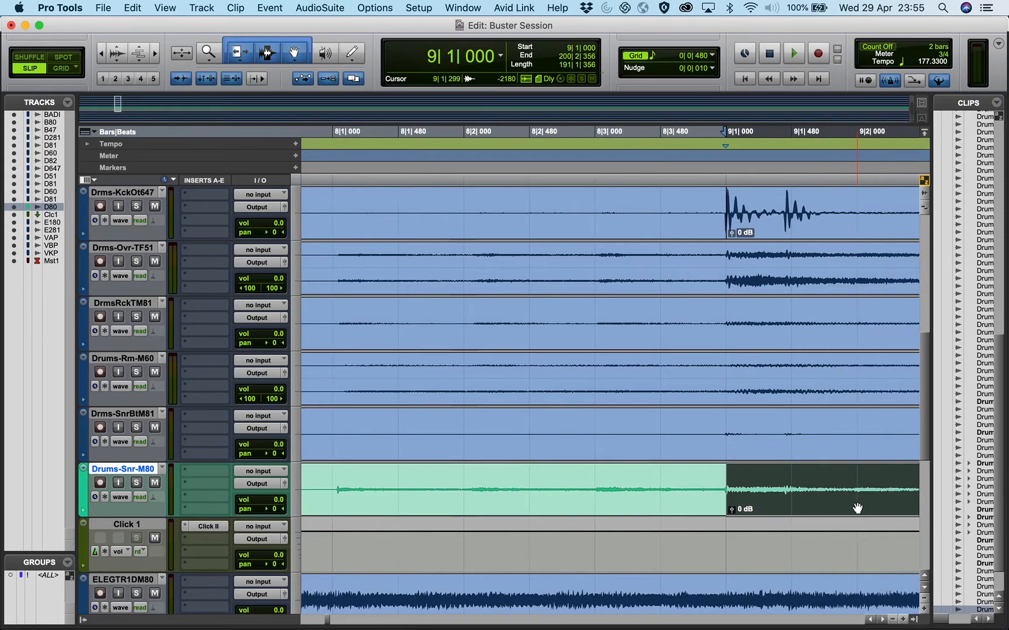
pyautogui.scroll(1, 857, 508)
pyautogui.scroll(-1, 856, 507)
pyautogui.hscroll(1, 856, 507)
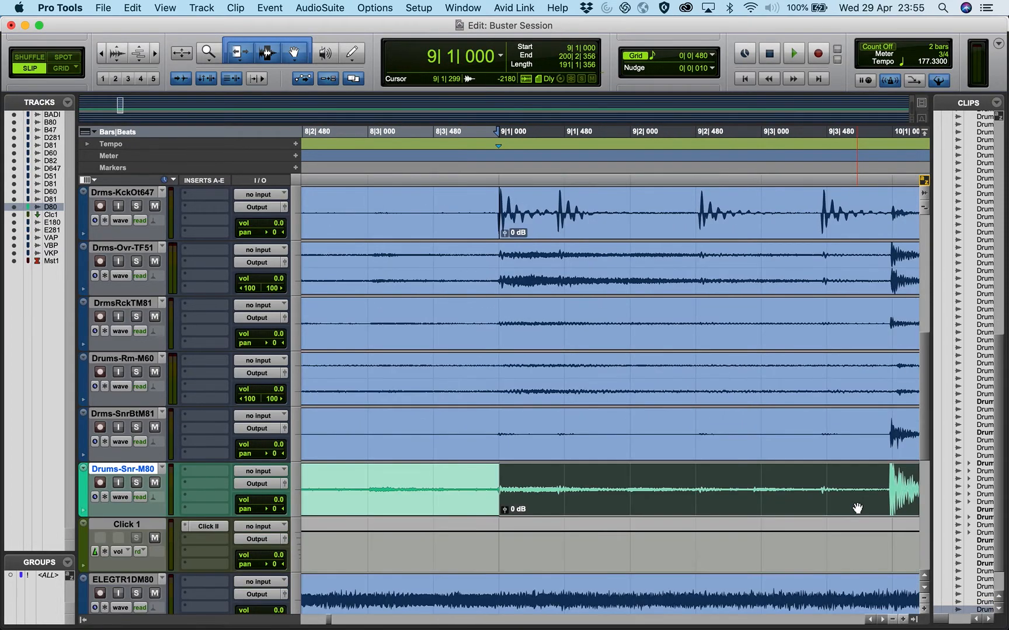
pyautogui.hscroll(6, 801, 510)
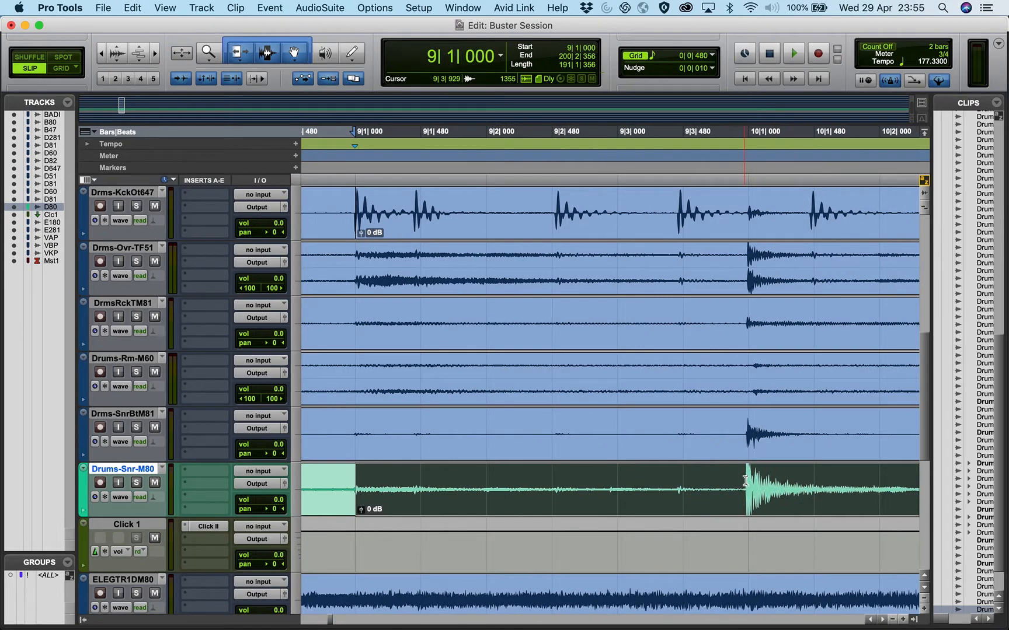
pyautogui.press('space')
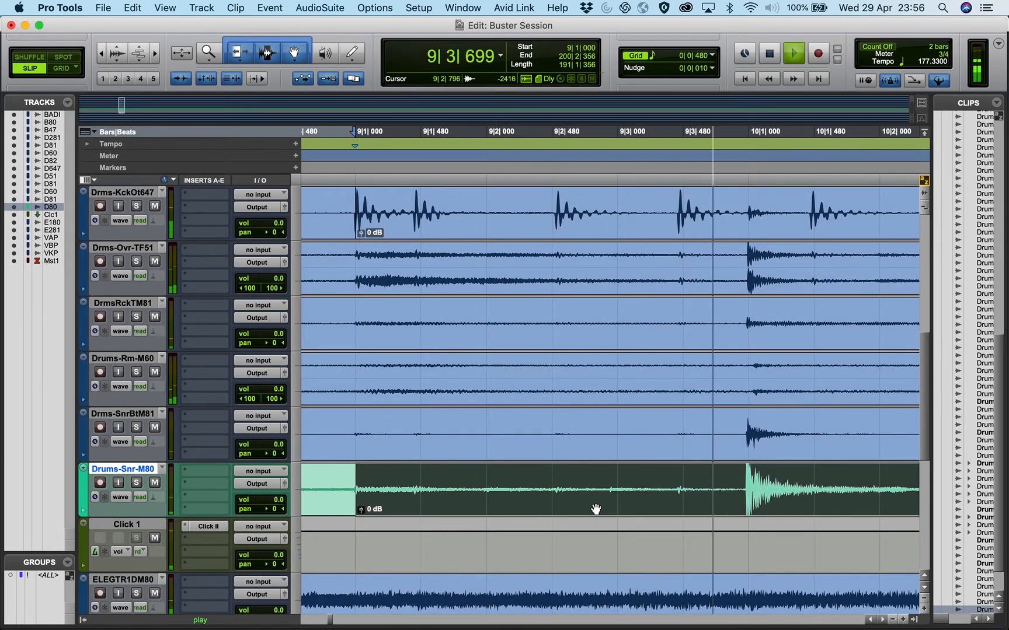
pyautogui.scroll(-1, 595, 507)
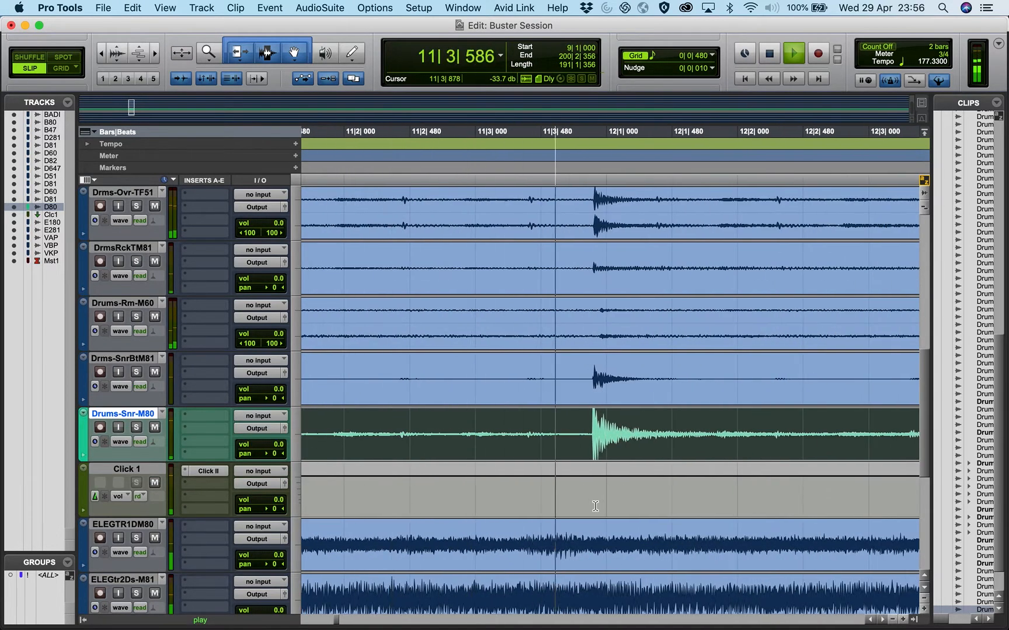
pyautogui.press('space')
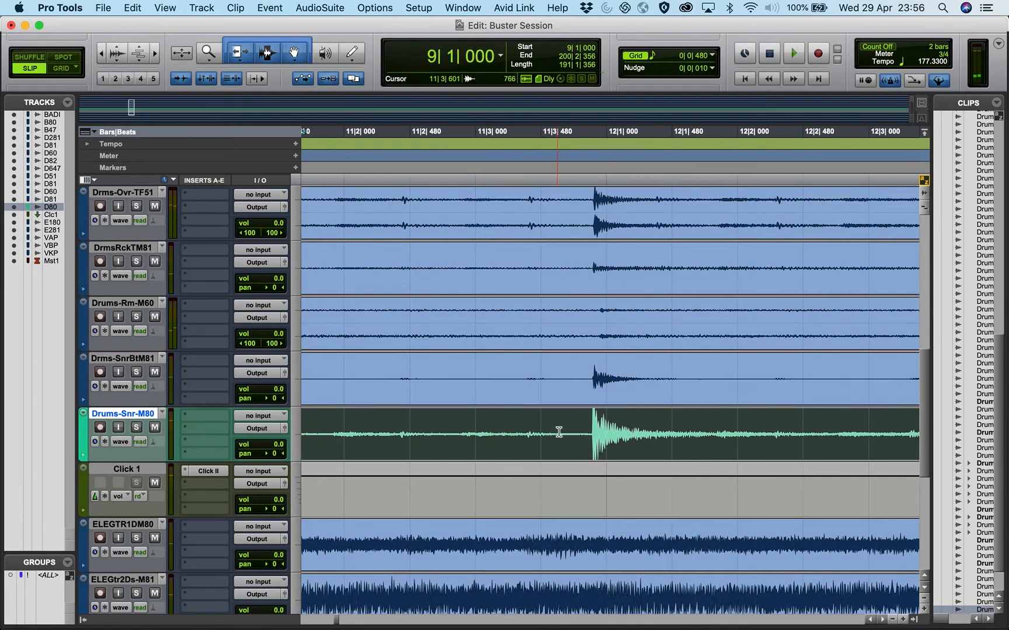
# Inspect the snare hit just before bar 12 on Drums-Snr-M80 and reselect the clip that starts at bar 9
pyautogui.click(589, 423)
pyautogui.hscroll(-2, 589, 423)
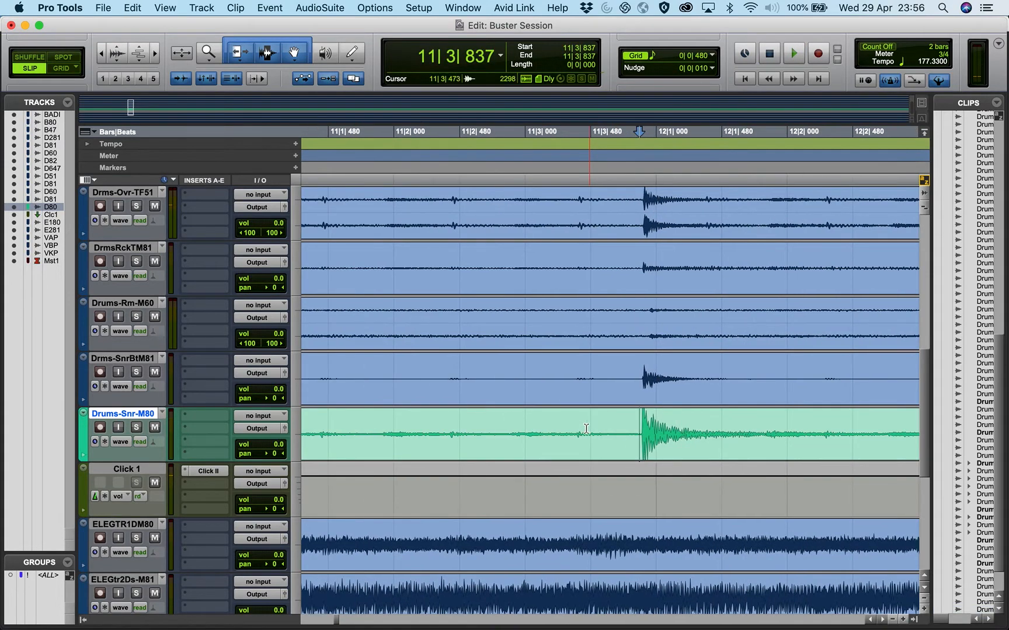
pyautogui.click(575, 447)
pyautogui.press('r')
pyautogui.press('r')
pyautogui.press('r')
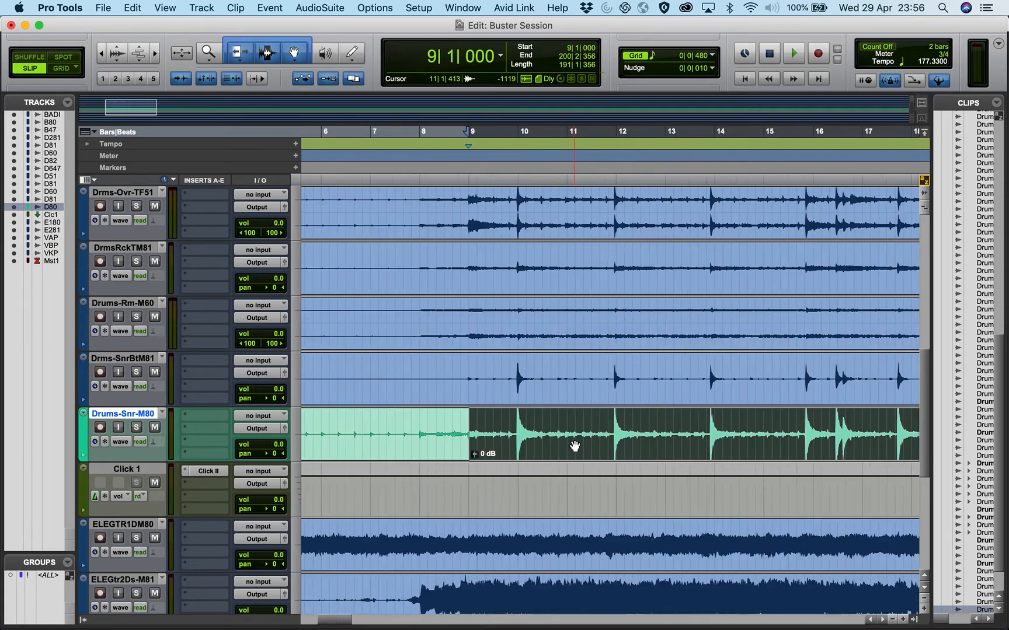
# Play the Drums-Snr-M80 clip from bar 9 against the click
pyautogui.click(506, 447)
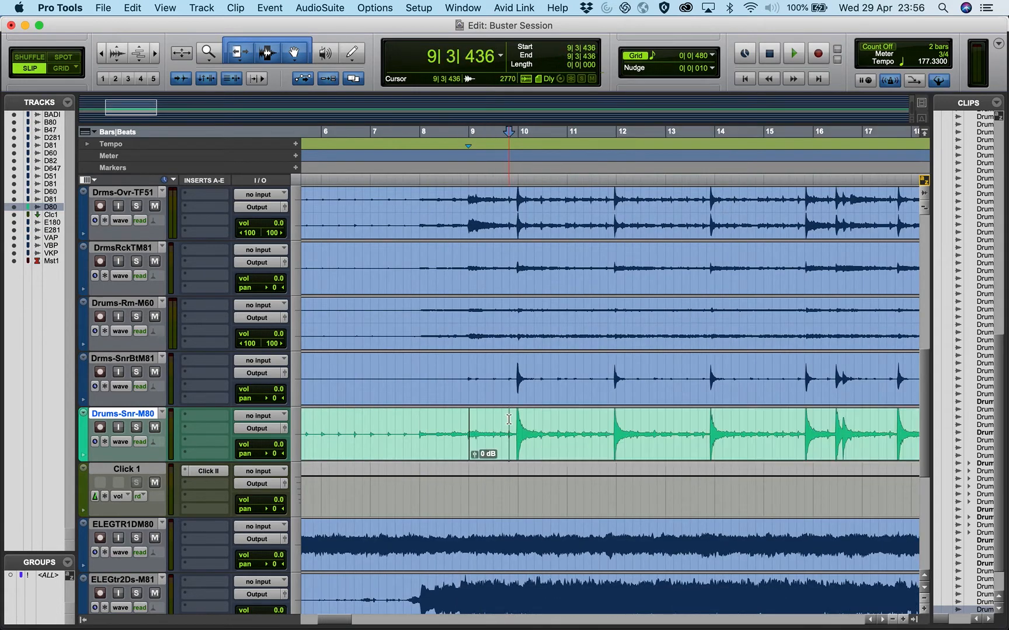
pyautogui.click(499, 455)
pyautogui.press('space')
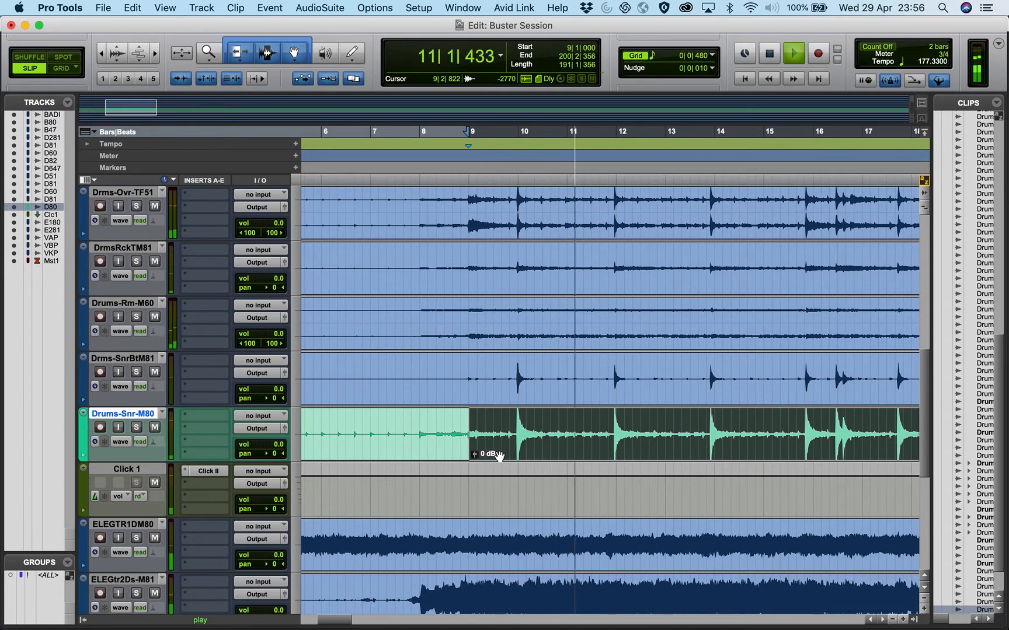
pyautogui.press('space')
# Replay Drums-Snr-M80 from bar 9 in close-up and compare the hits near bars 10 and 12 with the grid
pyautogui.press('t')
pyautogui.press('t')
pyautogui.scroll(-1, 499, 455)
pyautogui.hscroll(6, 499, 455)
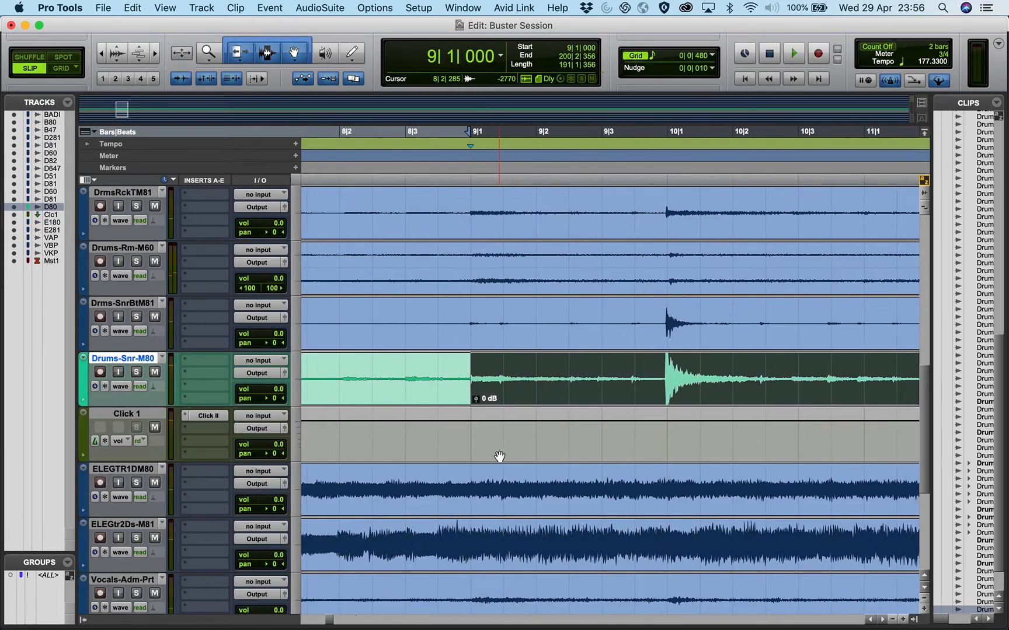
pyautogui.hscroll(-1, 499, 455)
pyautogui.press('space')
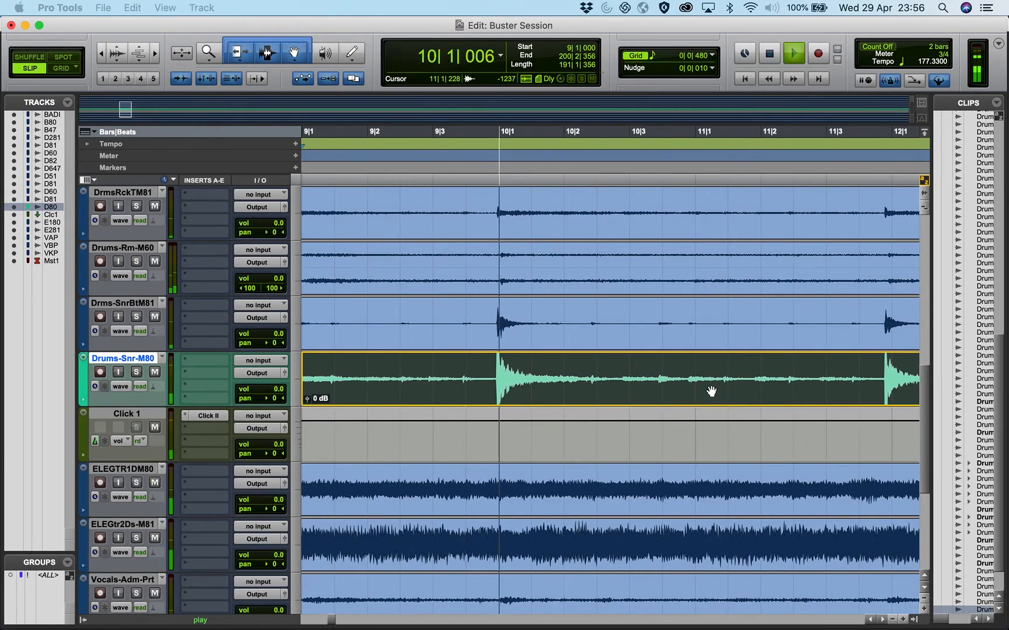
pyautogui.click(710, 376)
pyautogui.scroll(-1, 711, 375)
pyautogui.hscroll(5, 711, 375)
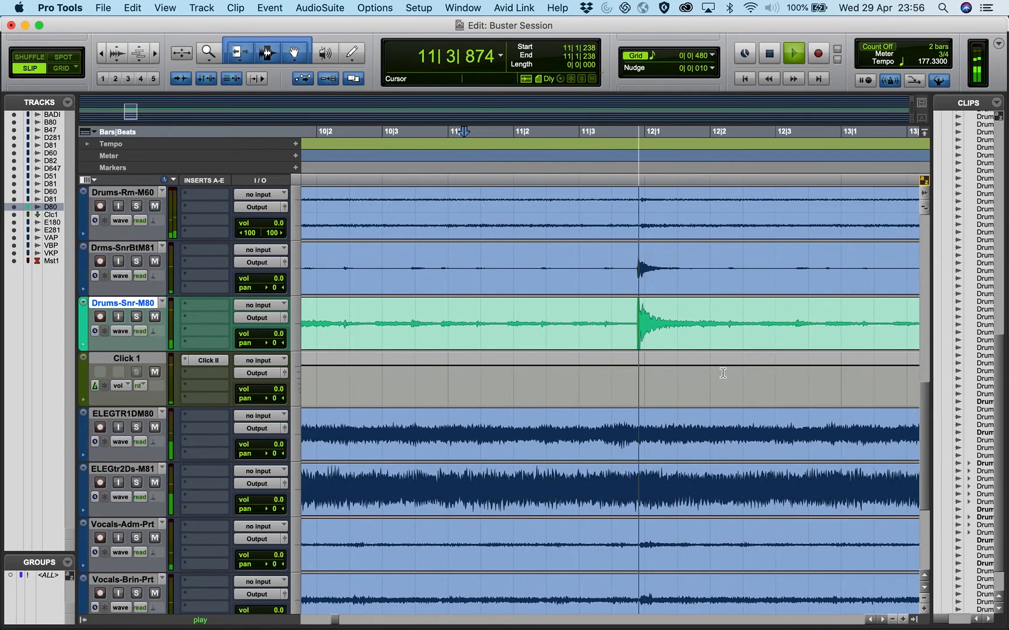
pyautogui.press('space')
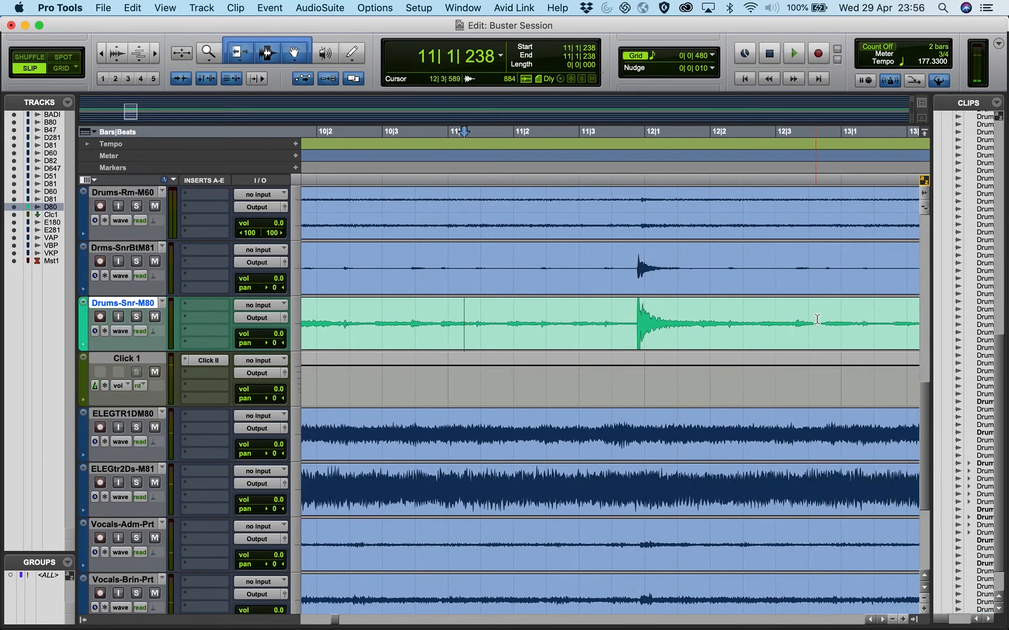
# Place the playback start at 12|3|782 on Drums-Snr-M80 and audition the drums from there
pyautogui.click(818, 336)
pyautogui.click(828, 336)
pyautogui.press('space')
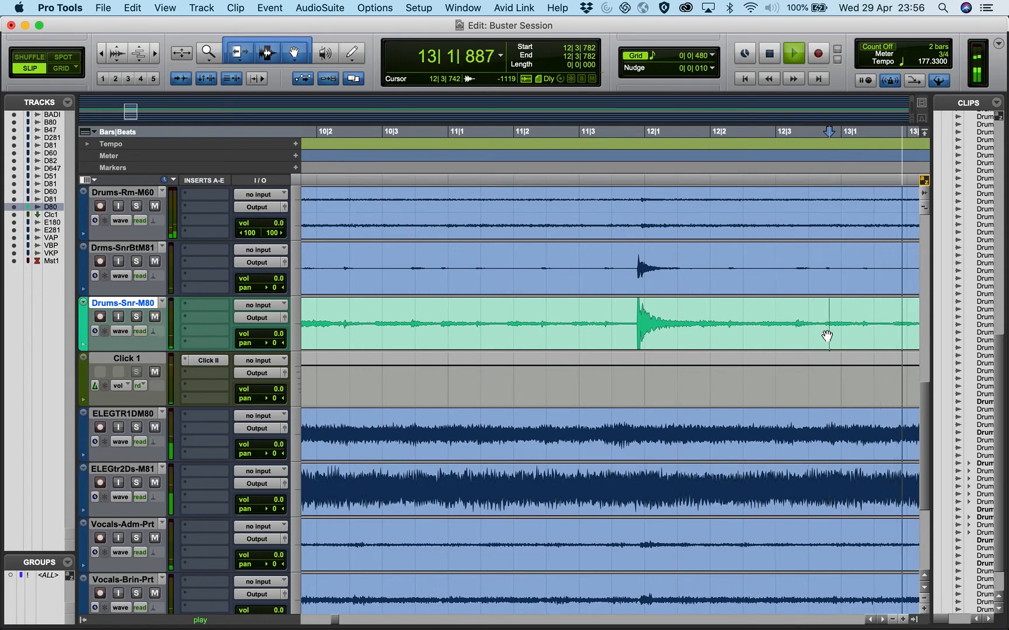
pyautogui.press('space')
pyautogui.press('space')
pyautogui.press('space')
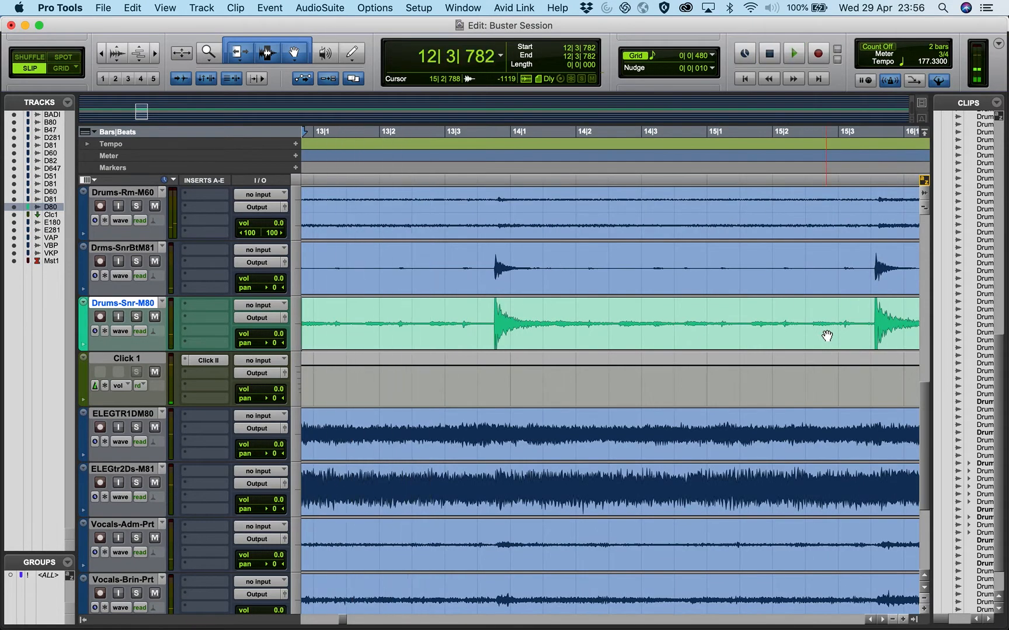
pyautogui.press('space')
pyautogui.press('space')
# Select the Drums-Snr-M80 clip from bar 9 and move the selection up to the Drms-KckInM82 track
pyautogui.press('super+bracketleft')
pyautogui.press('super+bracketleft')
pyautogui.press('super+bracketleft')
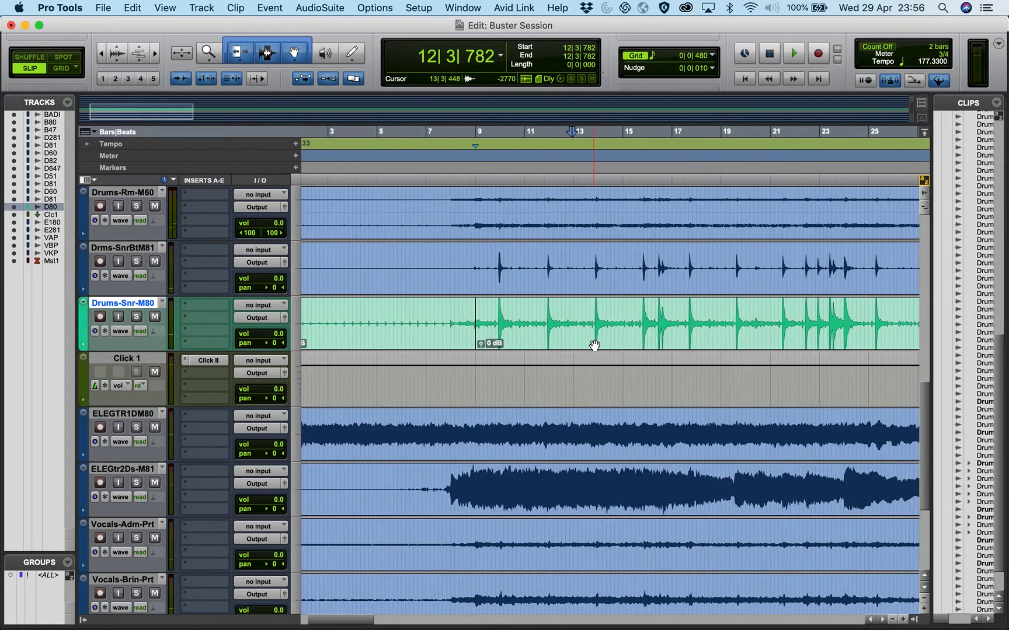
pyautogui.scroll(2, 540, 350)
pyautogui.scroll(3, 544, 350)
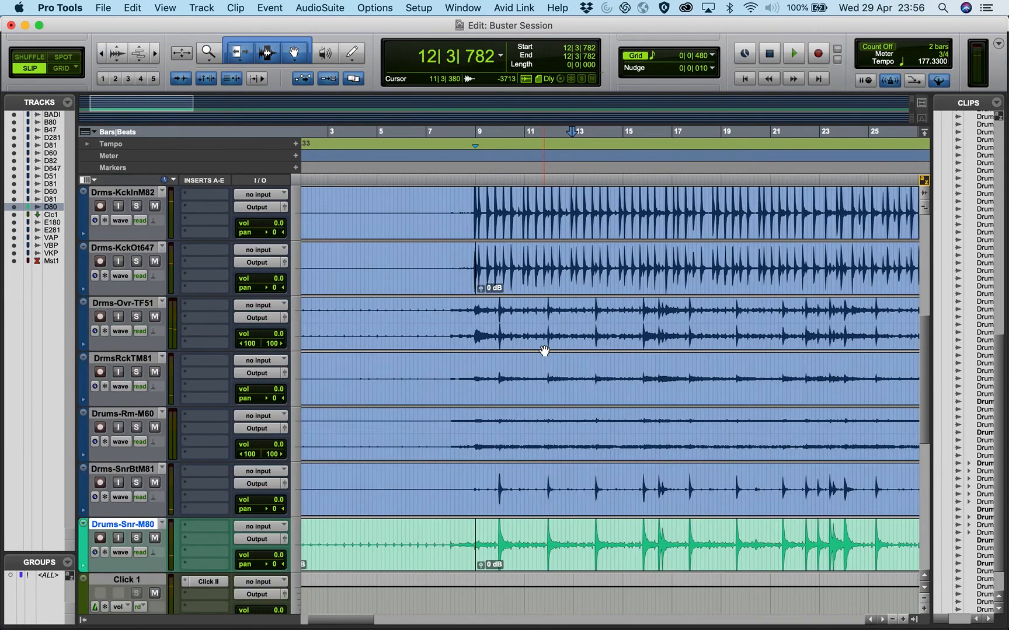
pyautogui.click(519, 562)
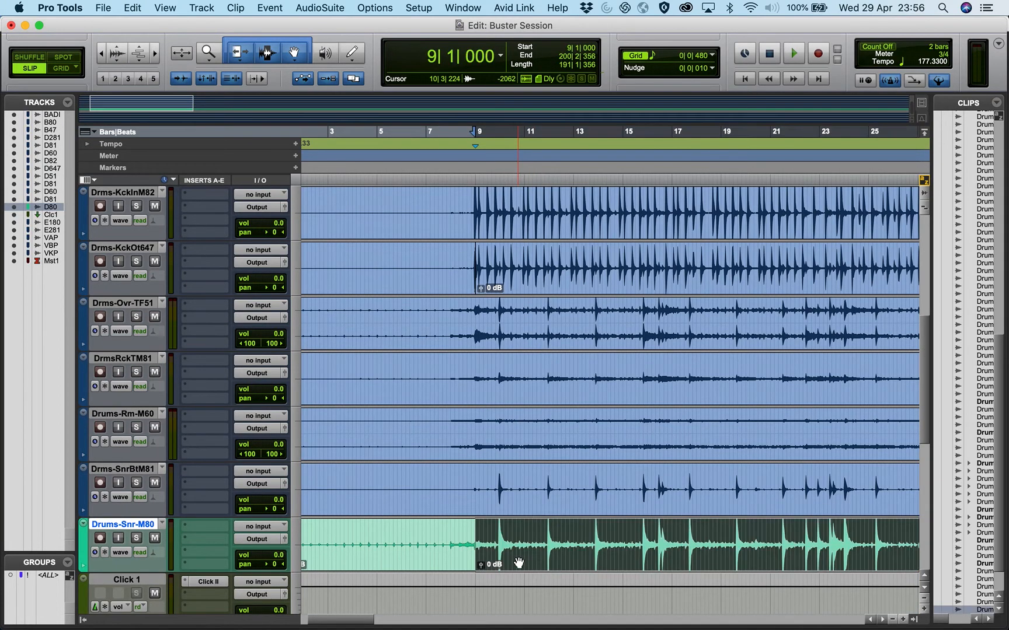
pyautogui.press('p')
pyautogui.press('p')
pyautogui.press('p')
pyautogui.press('p')
pyautogui.press('p')
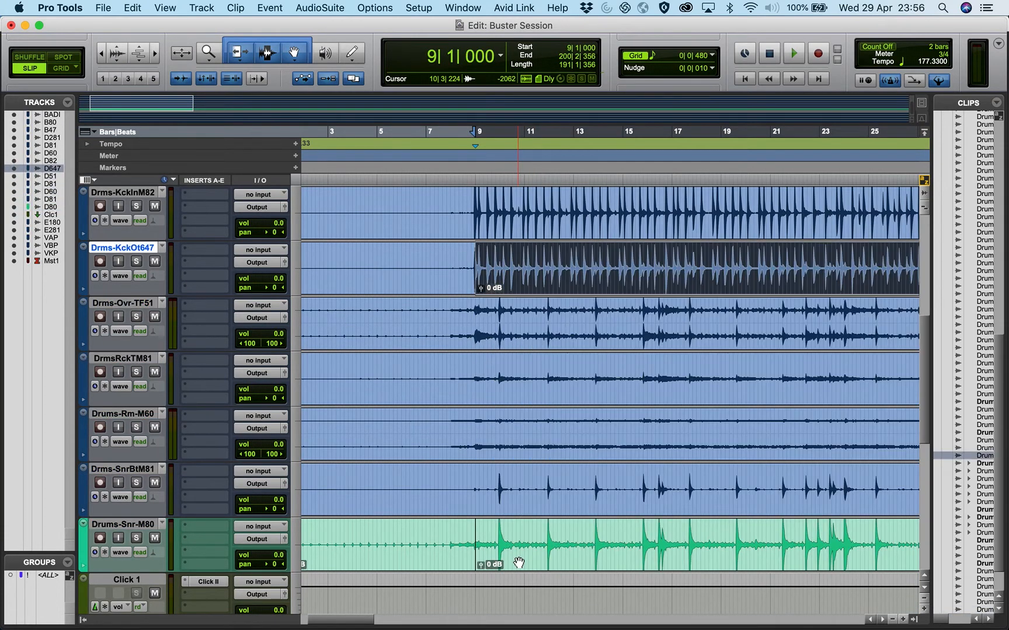
pyautogui.press('p')
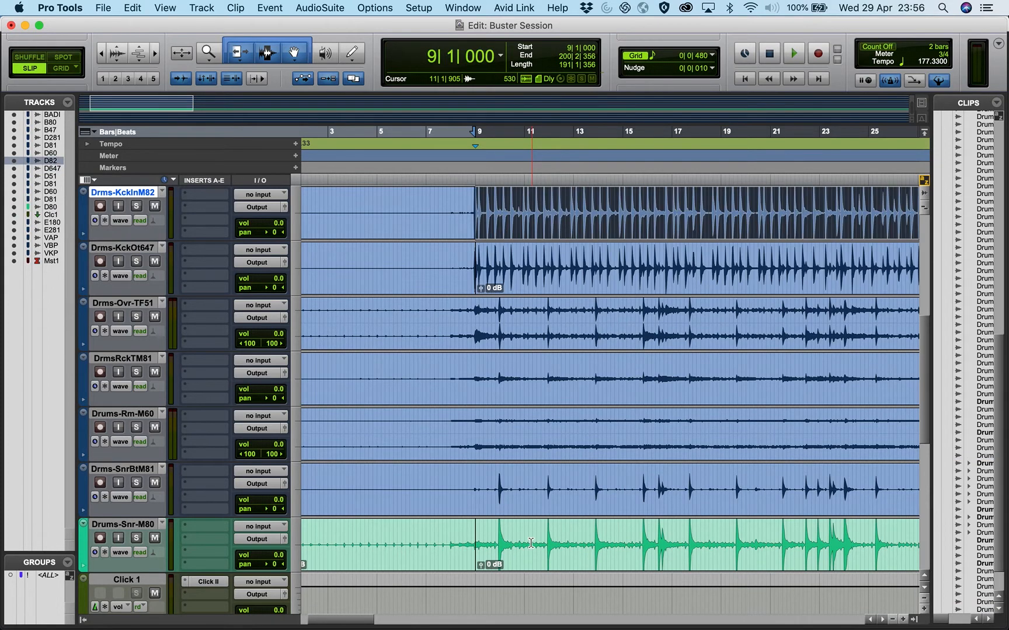
# Compare the Drms-KckInM82 hits with the grid and play the kick pattern from 9|2|324
pyautogui.scroll(6, 480, 494)
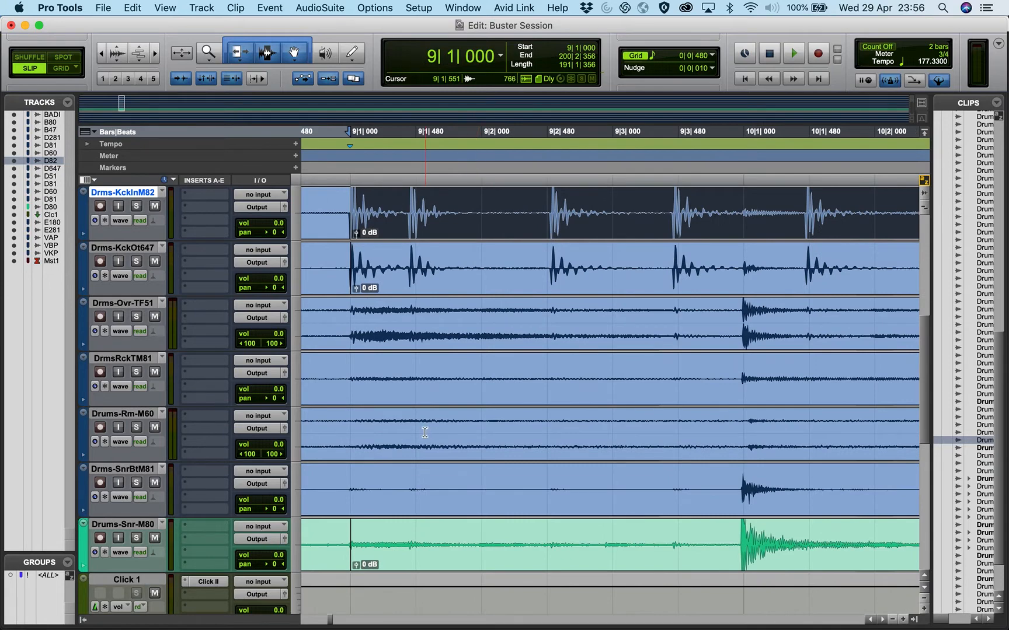
pyautogui.click(473, 201)
pyautogui.click(423, 235)
pyautogui.press('space')
pyautogui.click(529, 201)
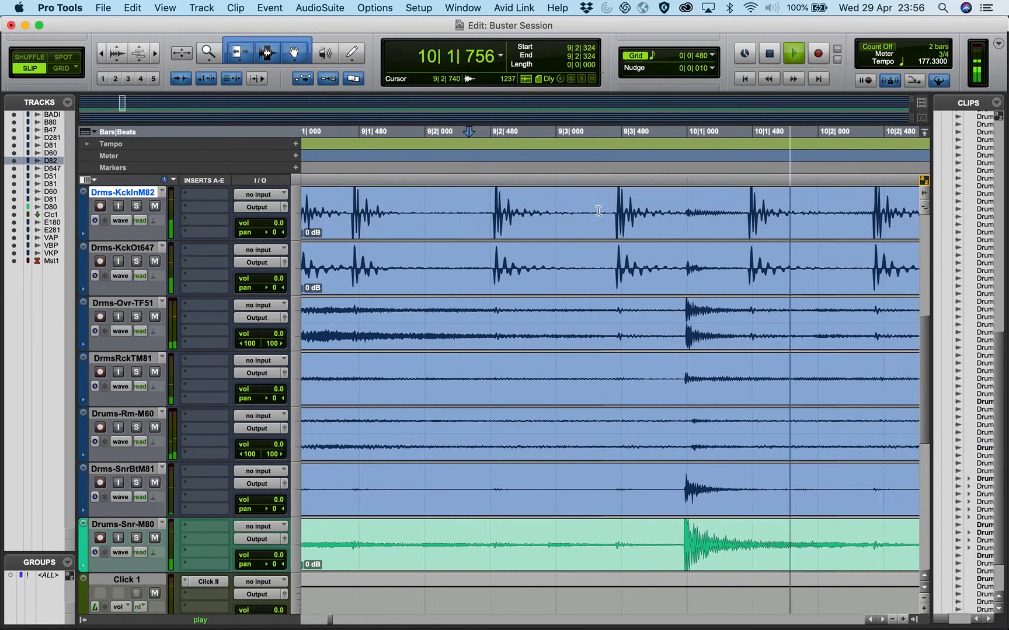
pyautogui.press('r')
pyautogui.press('r')
pyautogui.hscroll(5, 599, 210)
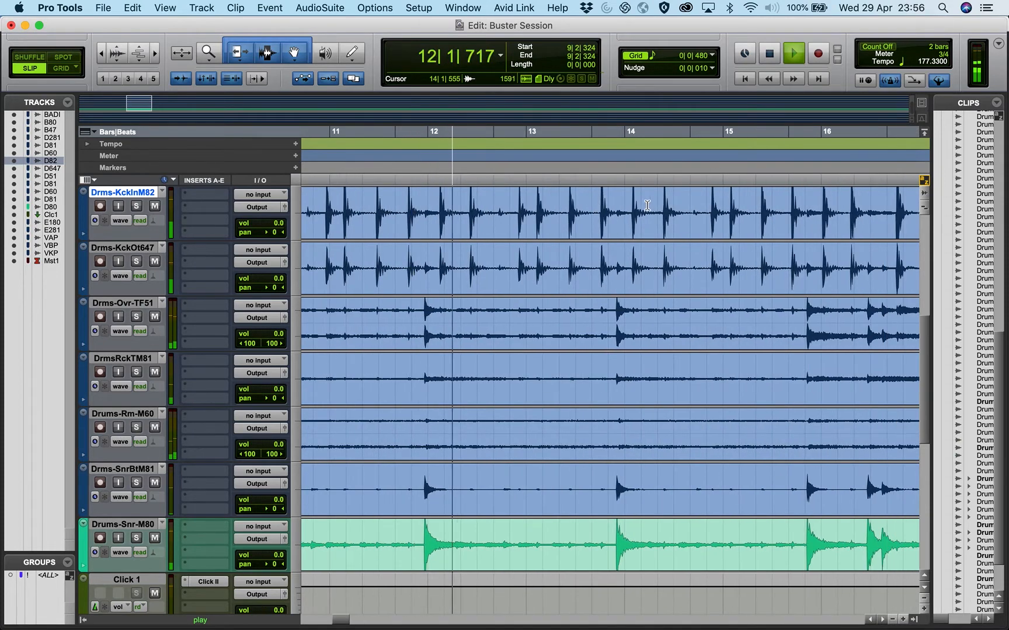
pyautogui.press('space')
# Separate the Drms-KckInM82 clip at 12|3|743, on the kick hit just before bar 13
pyautogui.click(521, 216)
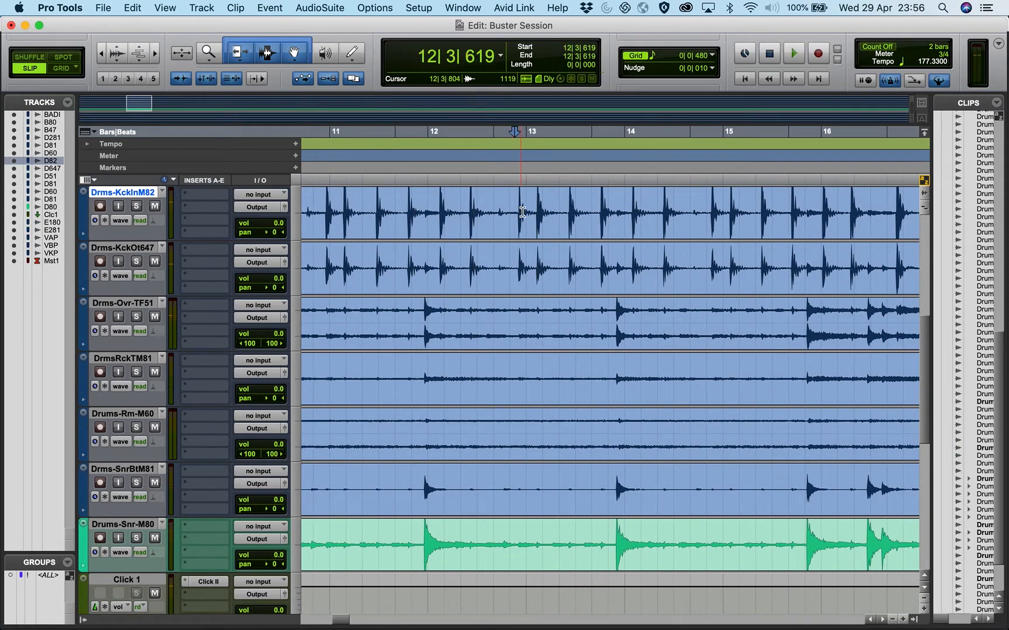
pyautogui.click(526, 221)
pyautogui.press('super+e')
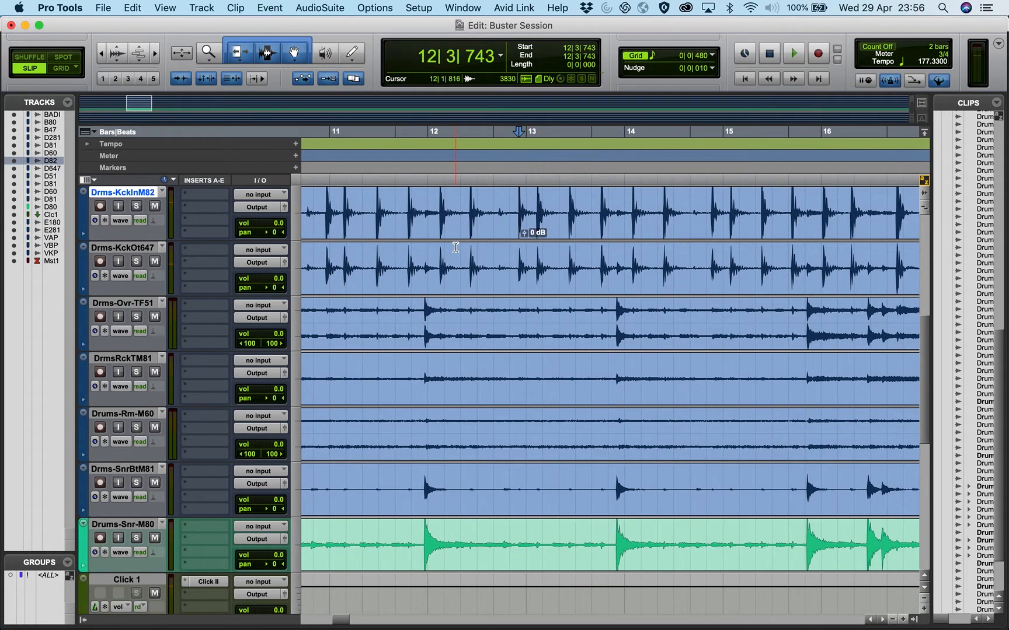
# Select the Drms-KckInM82 clip between bar 9 and the new split and play it against the click
pyautogui.hotkey('shift', 'Return')
pyautogui.press('space')
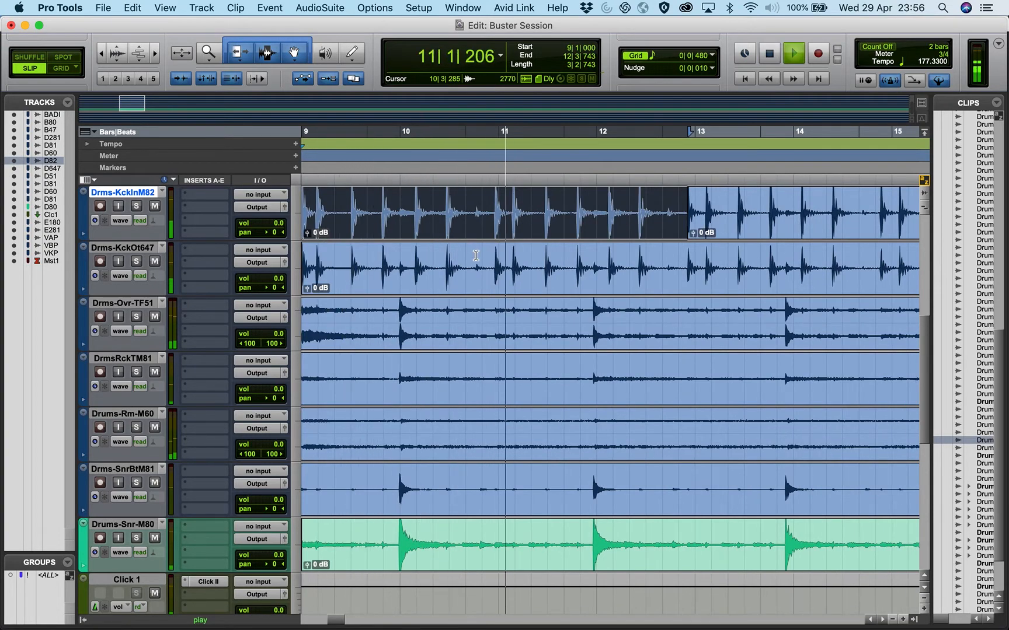
pyautogui.press('space')
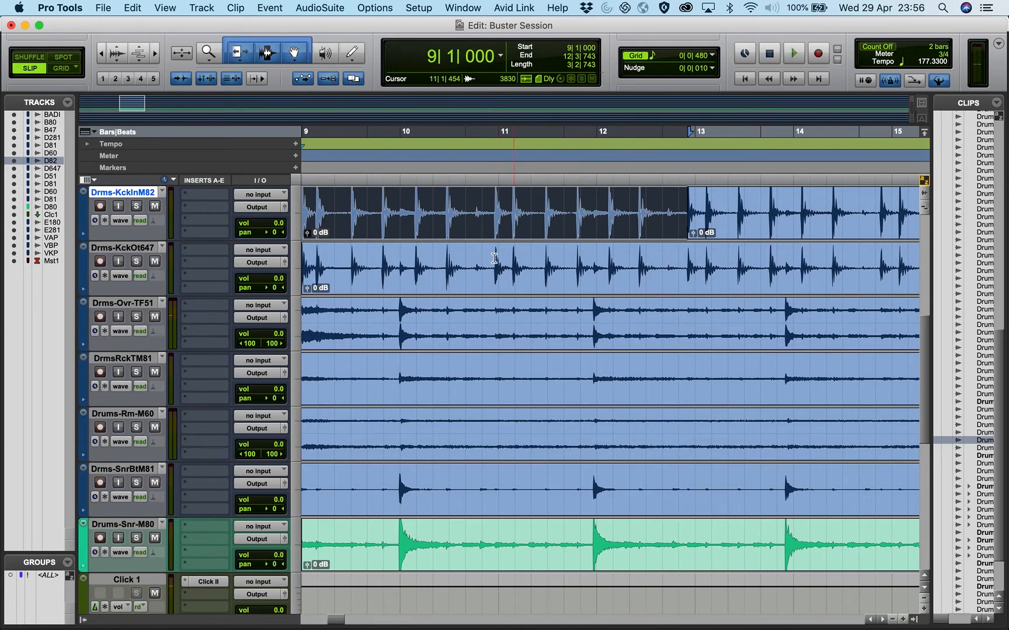
# Move the selection from 9|1|000 to 12|3|743 down from Drms-KckInM82 to the Drums-Snr-M80 track
pyautogui.hscroll(-3, 447, 278)
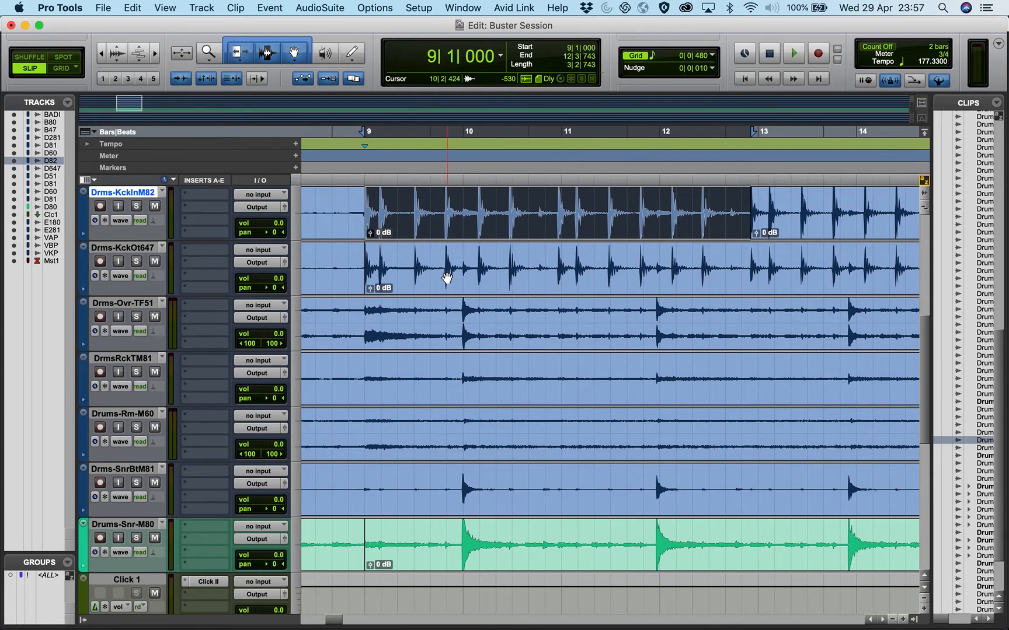
pyautogui.press(';')
pyautogui.press(';')
pyautogui.press(';')
pyautogui.press(';')
pyautogui.press(';')
pyautogui.press(';')
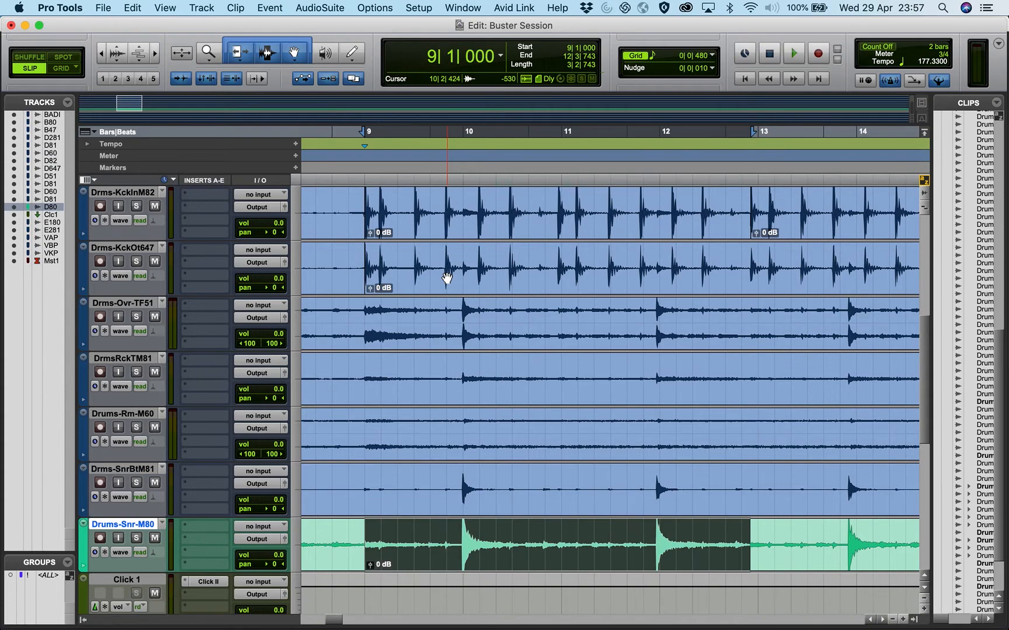
# Separate the selected Drums-Snr-M80 range and add Bar|Beat markers identifying it as 9|1|000 to 13|1|000 in 3/4
pyautogui.press('super+i')
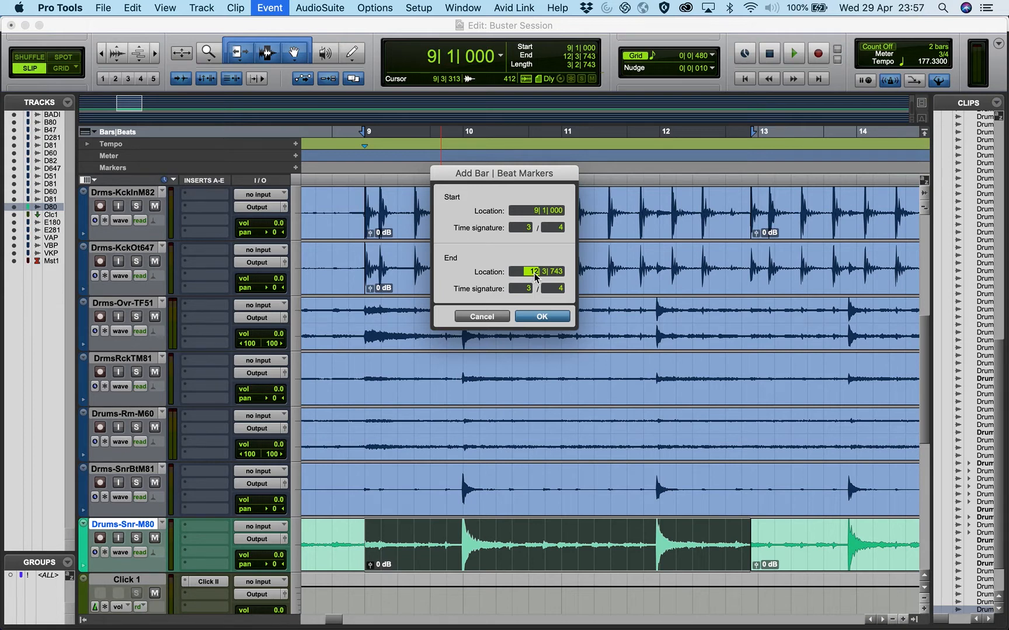
pyautogui.click(541, 317)
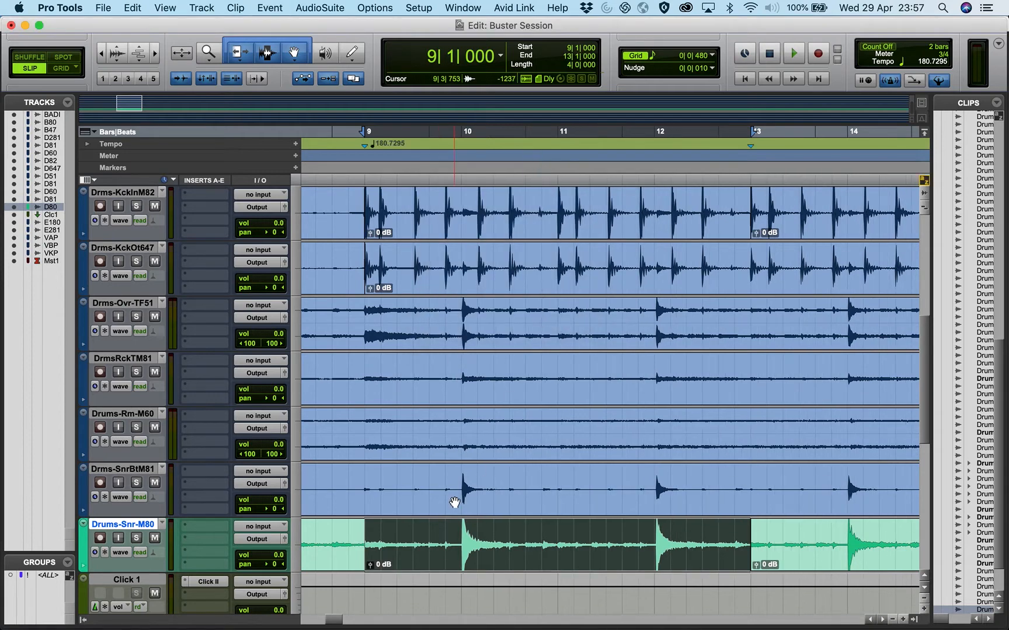
# Select the Drums-Snr-M80 clip that starts at bar 13 and play it against the click
pyautogui.click(804, 561)
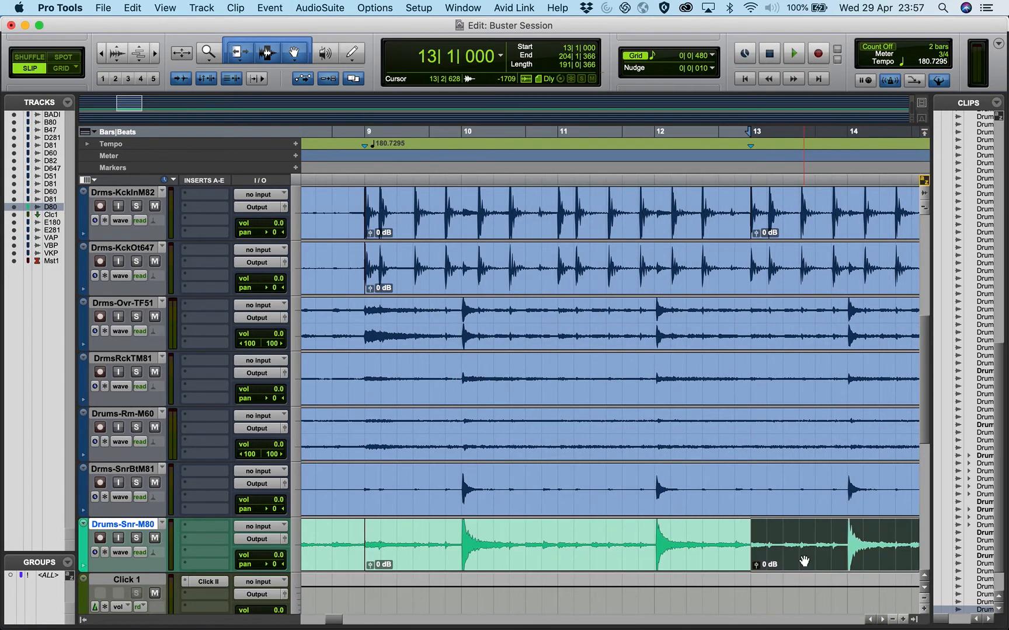
pyautogui.press('space')
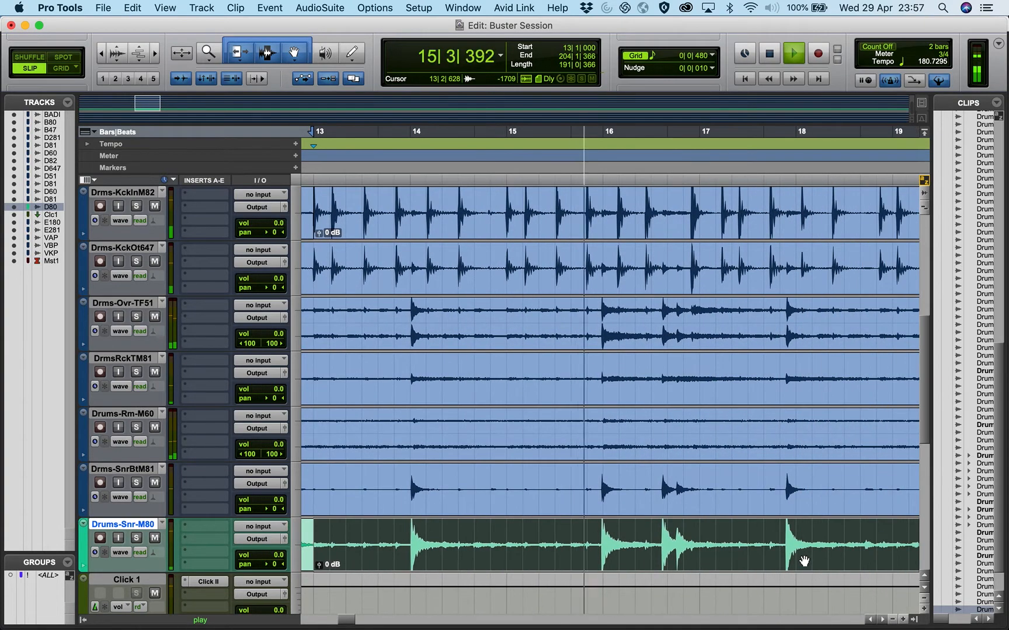
pyautogui.press('space')
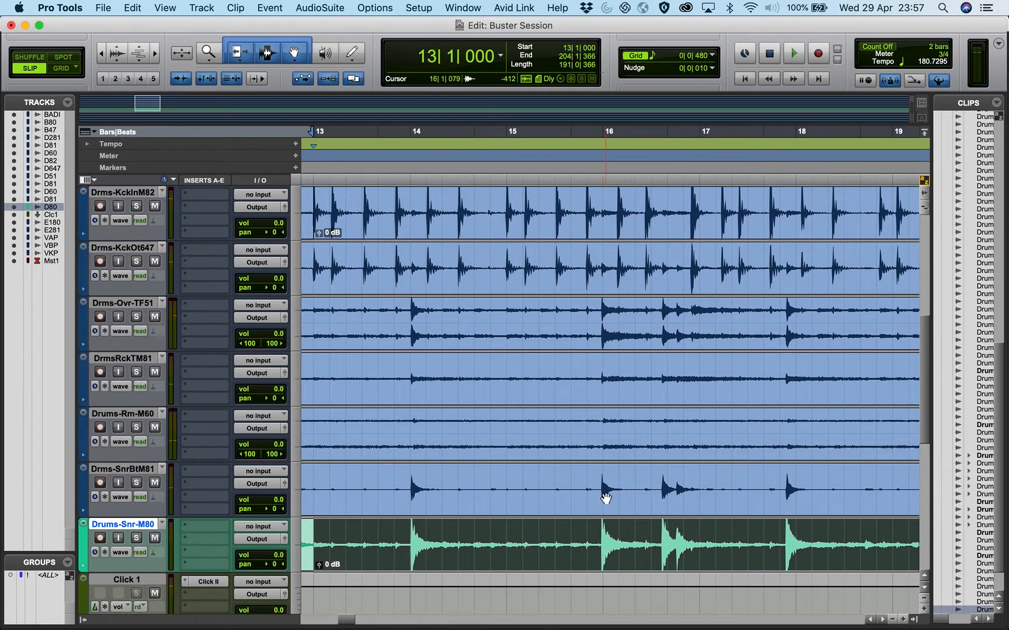
pyautogui.press('space')
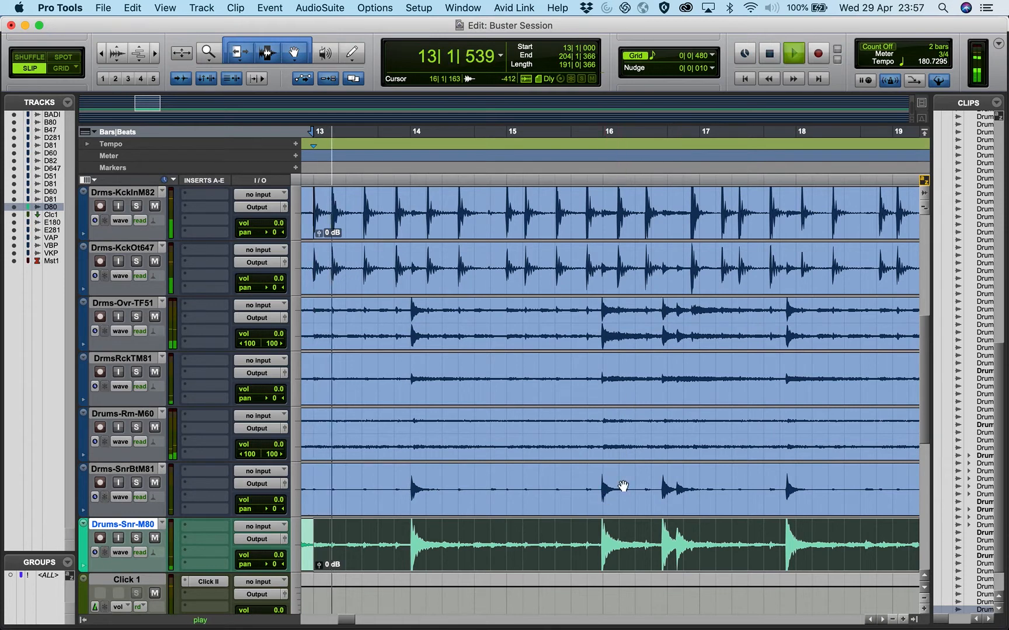
pyautogui.press('space')
# Separate the clips on Drms-KckInM82 and Drums-Snr-M80 at 16|3|721, on the kick hit just before bar 17
pyautogui.click(690, 213)
pyautogui.click(693, 213)
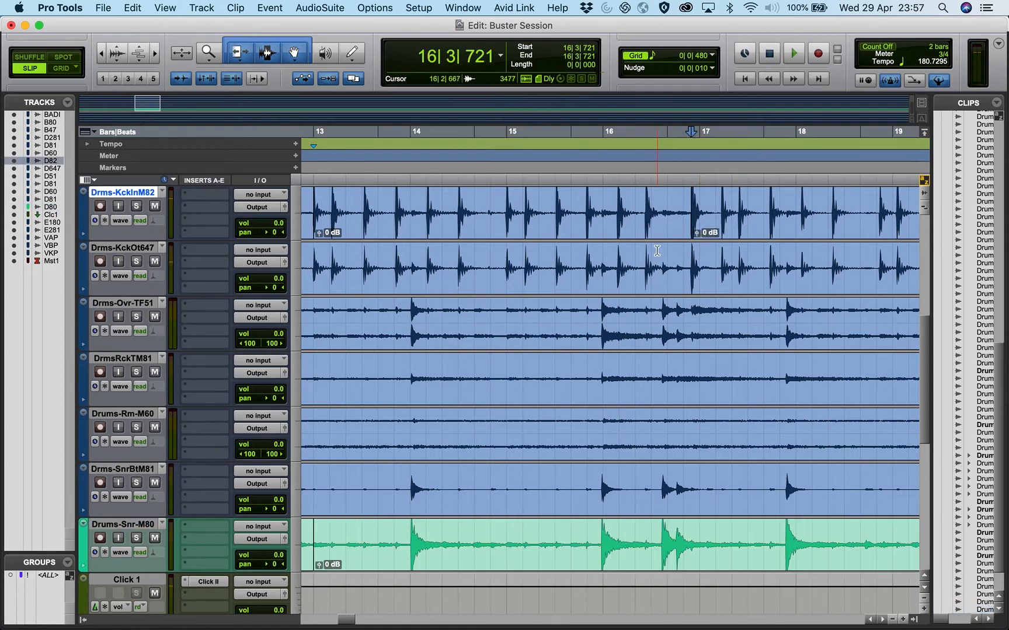
pyautogui.press(';')
pyautogui.press(';')
pyautogui.press(';')
pyautogui.press(';')
pyautogui.press(';')
pyautogui.press(';')
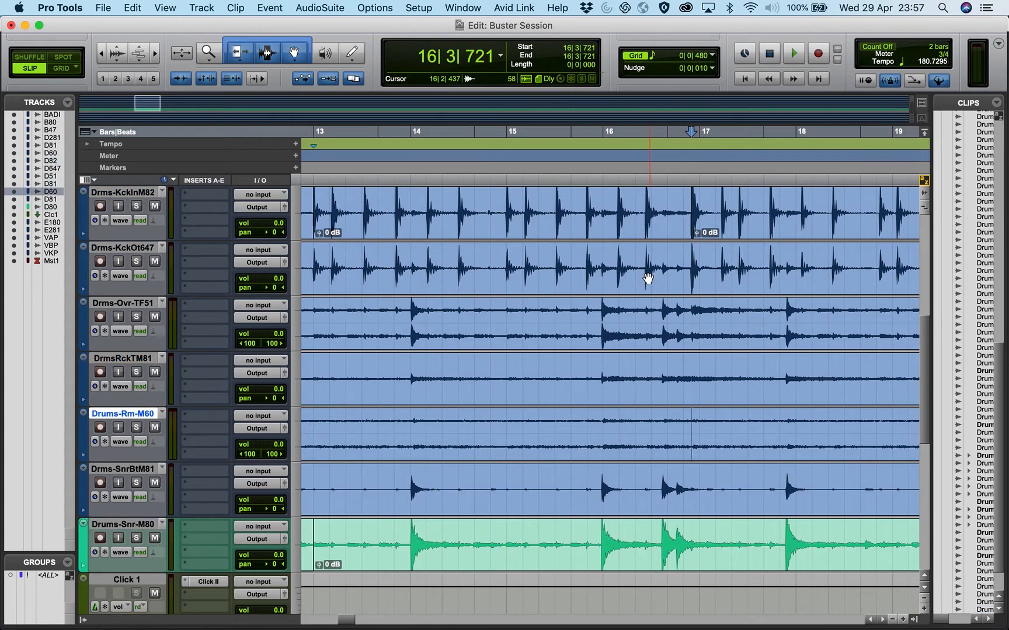
pyautogui.press('b')
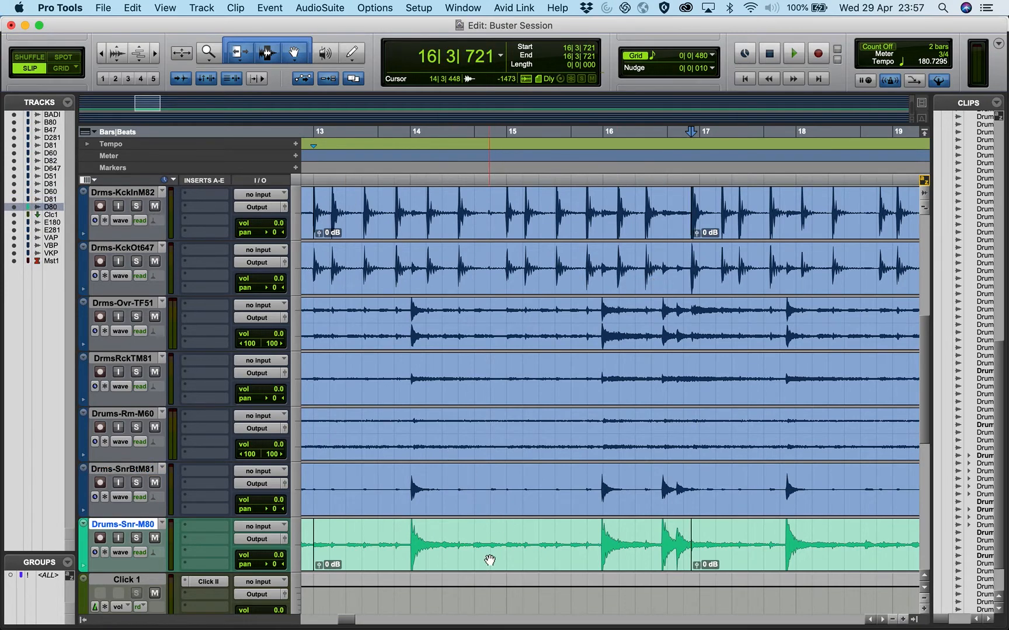
# Add Bar|Beat markers identifying the separated Drums-Snr-M80 clip as 13|1|000 to 17|1|000 in 3/4, and play it back
pyautogui.click(488, 562)
pyautogui.press('super+i')
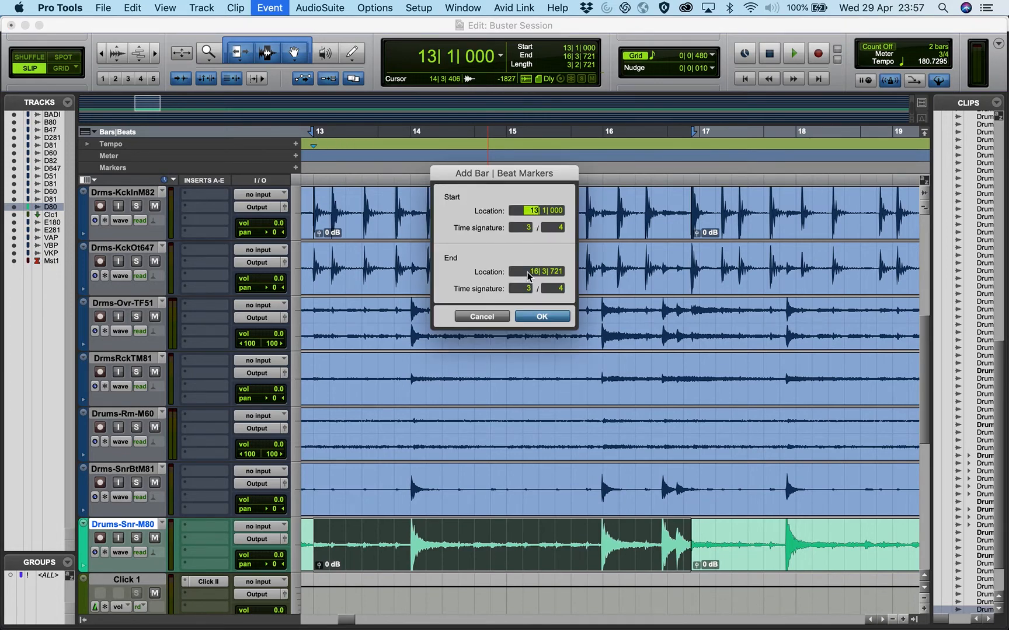
pyautogui.click(542, 317)
pyautogui.press('space')
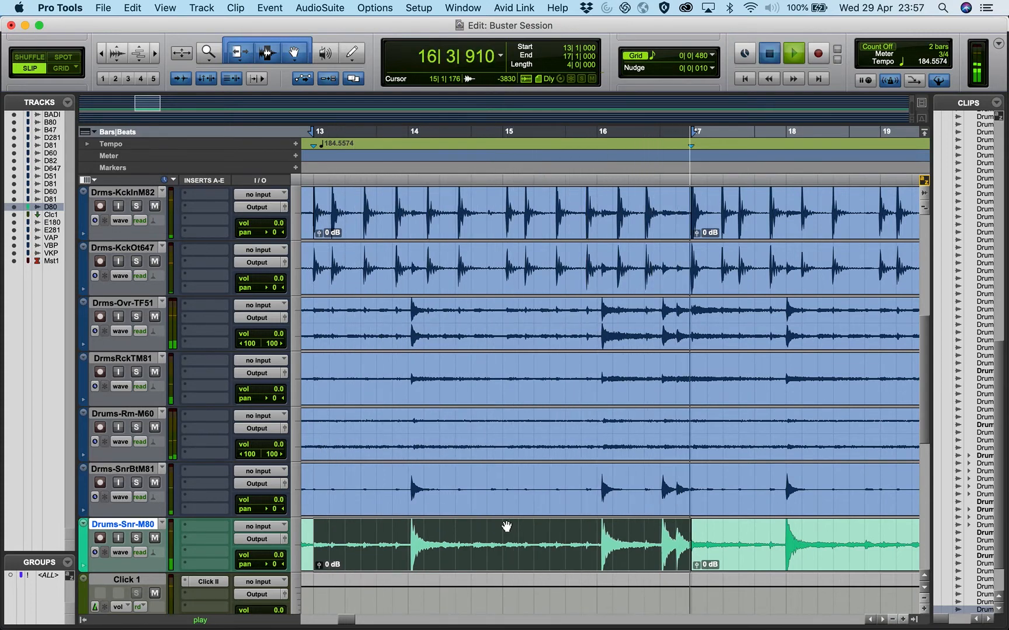
# Undo the last Bar|Beat markers set for bars 13 to 17, and play the drums from 12|3|499
pyautogui.press('space')
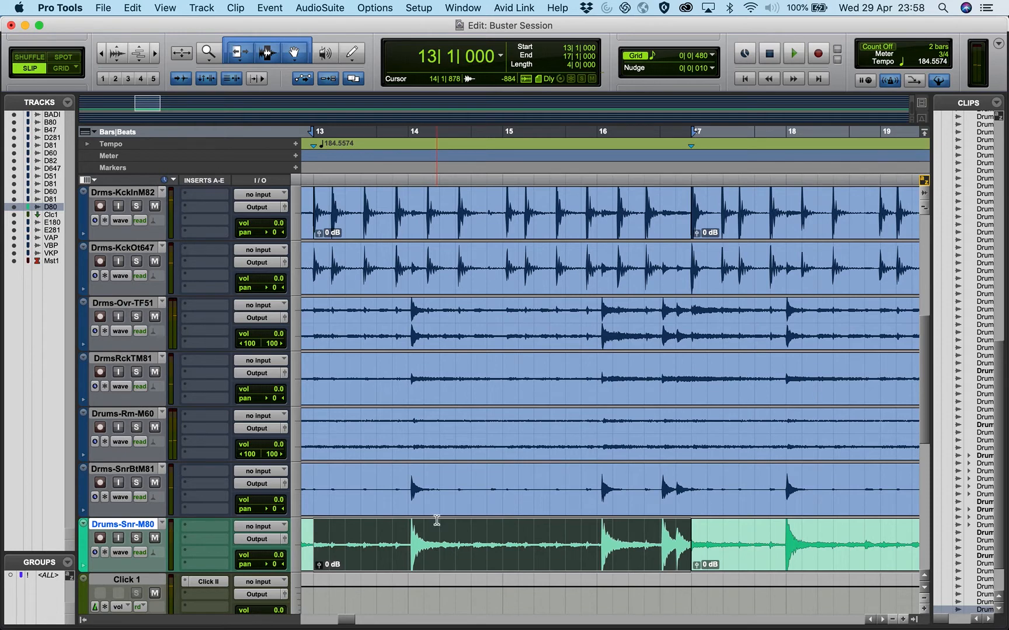
pyautogui.hscroll(-3, 333, 562)
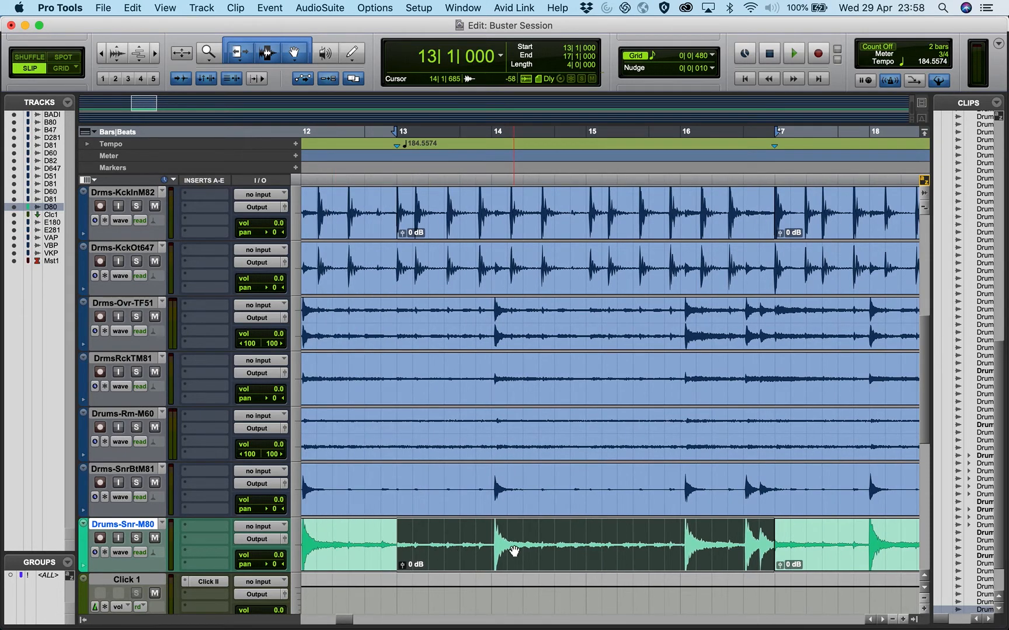
pyautogui.press('super+z')
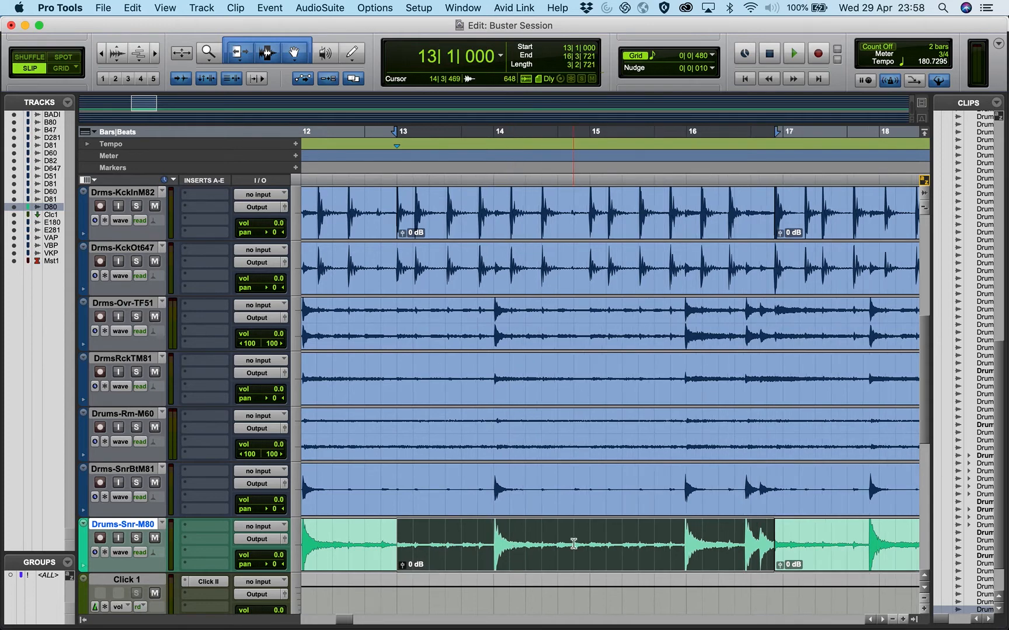
pyautogui.click(382, 533)
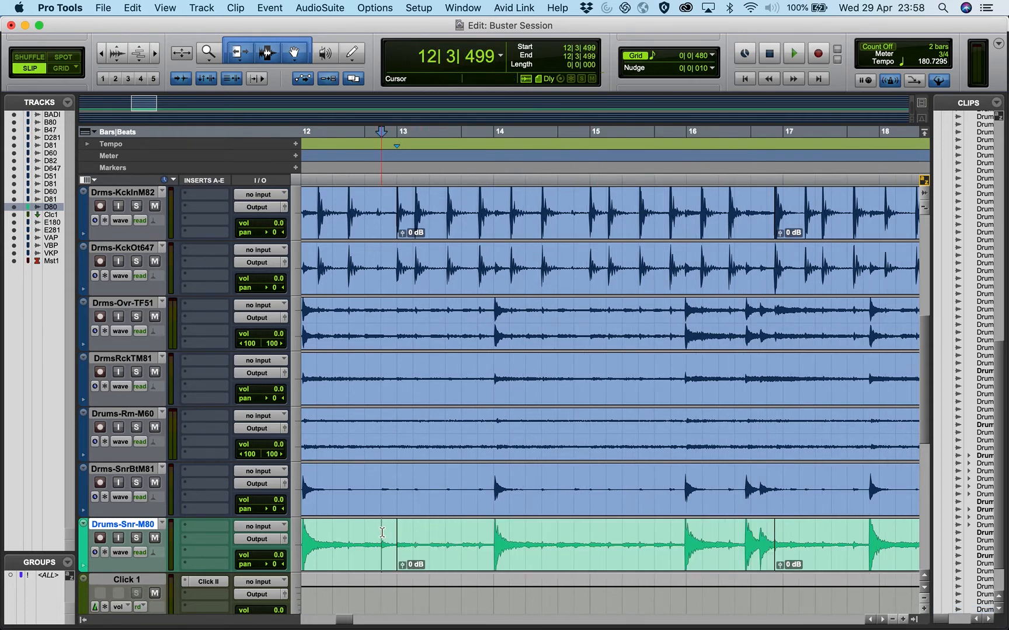
pyautogui.press('space')
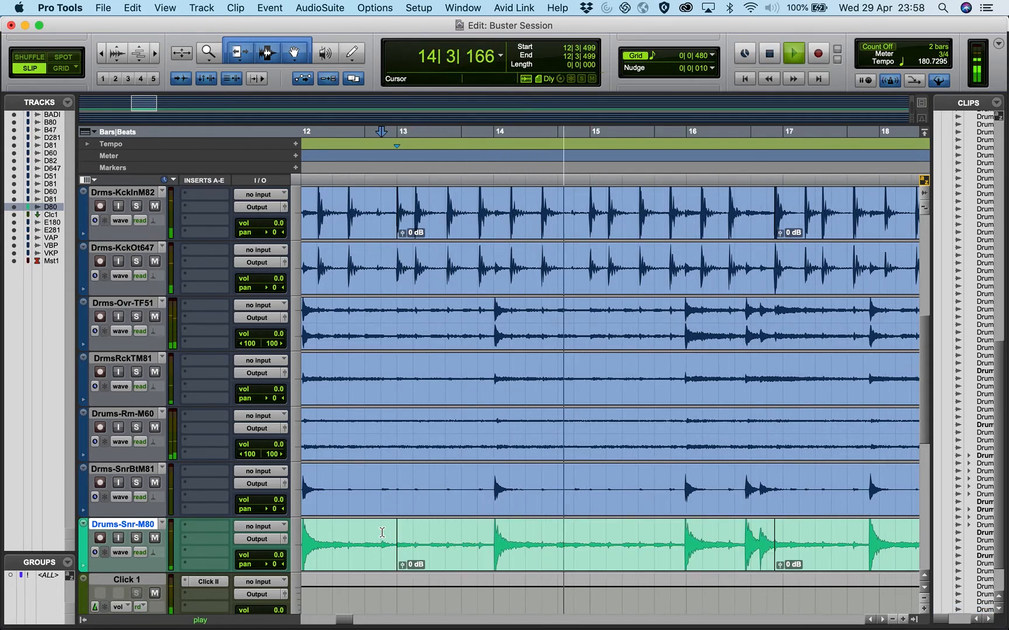
pyautogui.press('space')
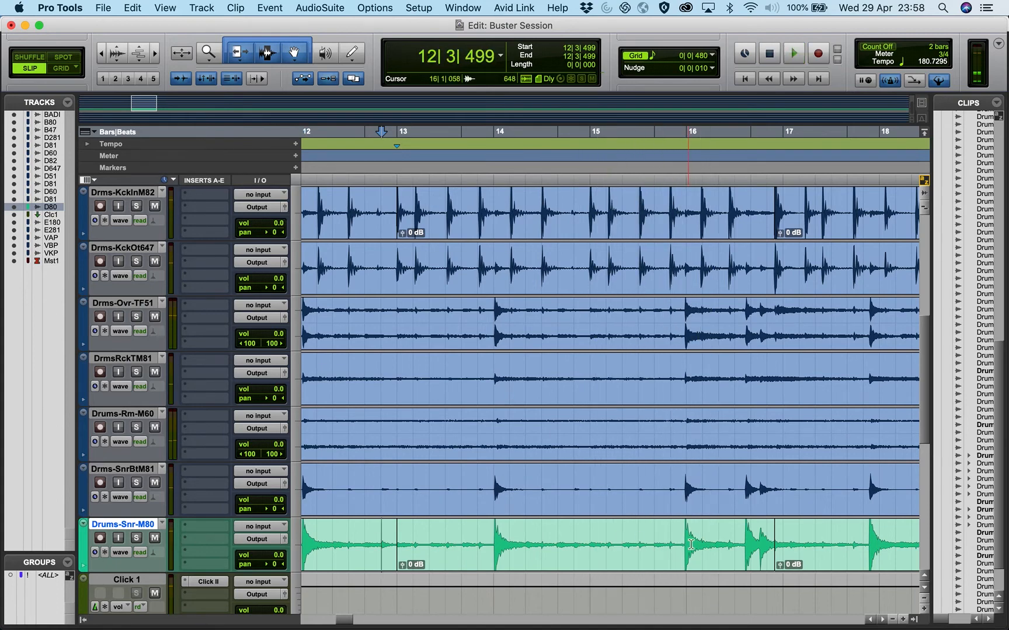
# Separate the Drums-Snr-M80 clip at 15|3|925, on the snare hit just before bar 16, and select the clip starting at bar 13
pyautogui.click(674, 536)
pyautogui.click(687, 543)
pyautogui.press('super+e')
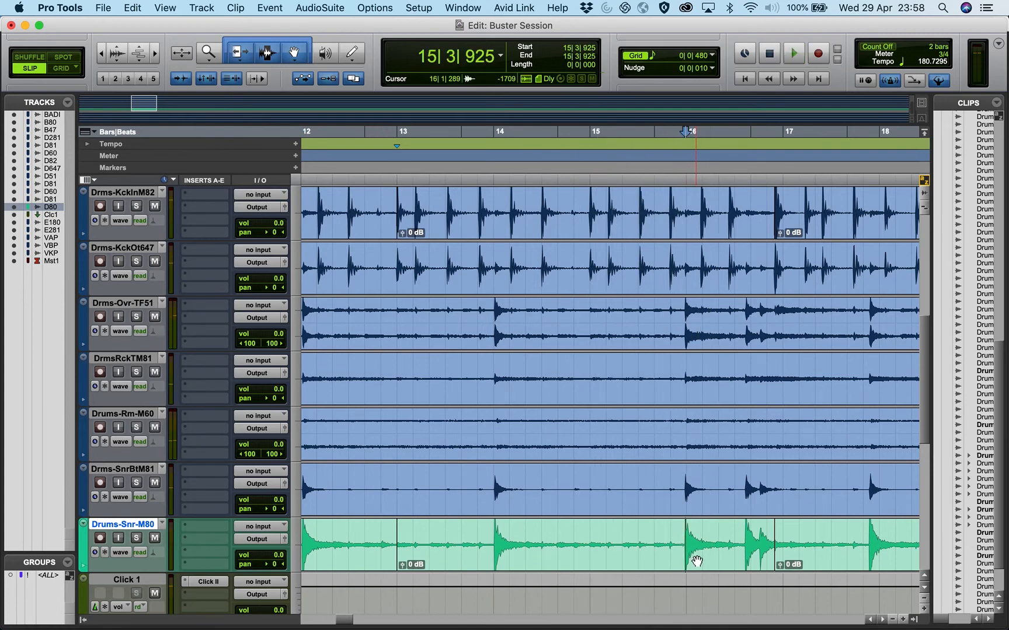
pyautogui.click(597, 568)
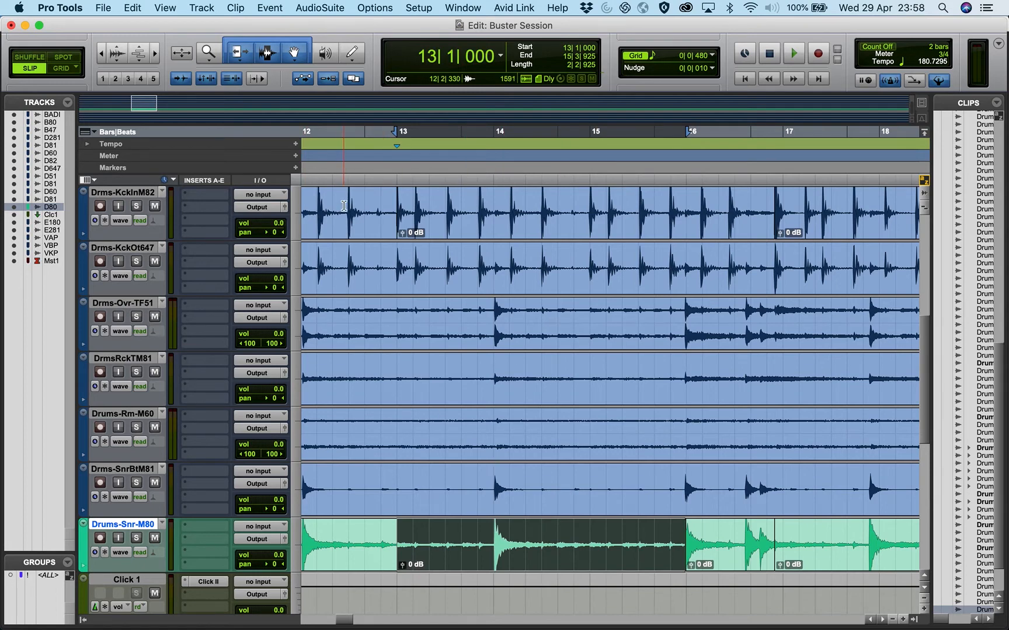
# Add Bar|Beat markers identifying the selected Drums-Snr-M80 clip as 13|1|000 to 16|1|000 in 3/4, and play it against the click
pyautogui.press('super+i')
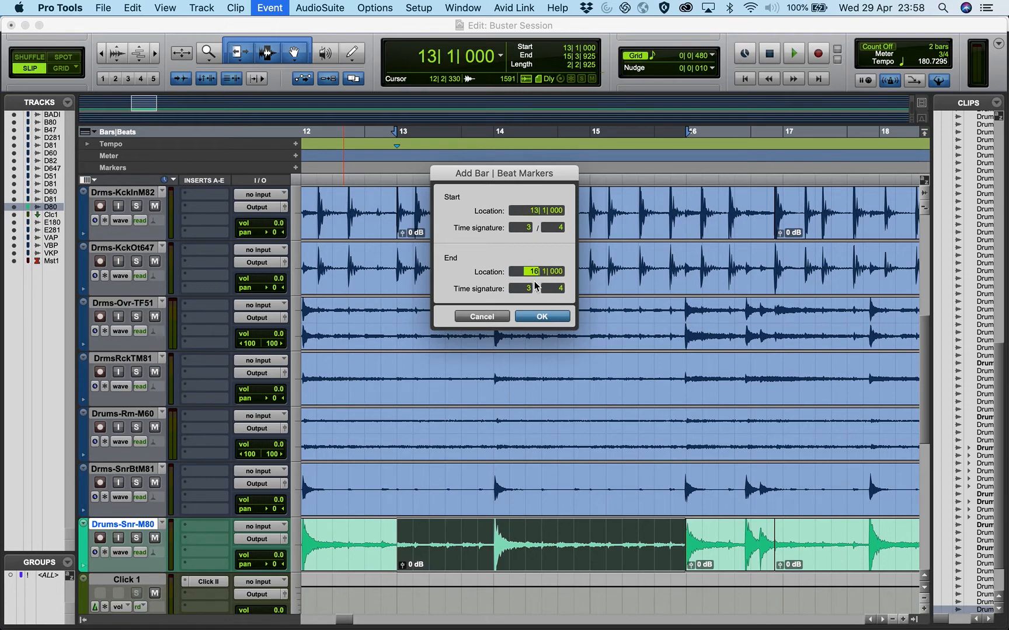
pyautogui.click(539, 316)
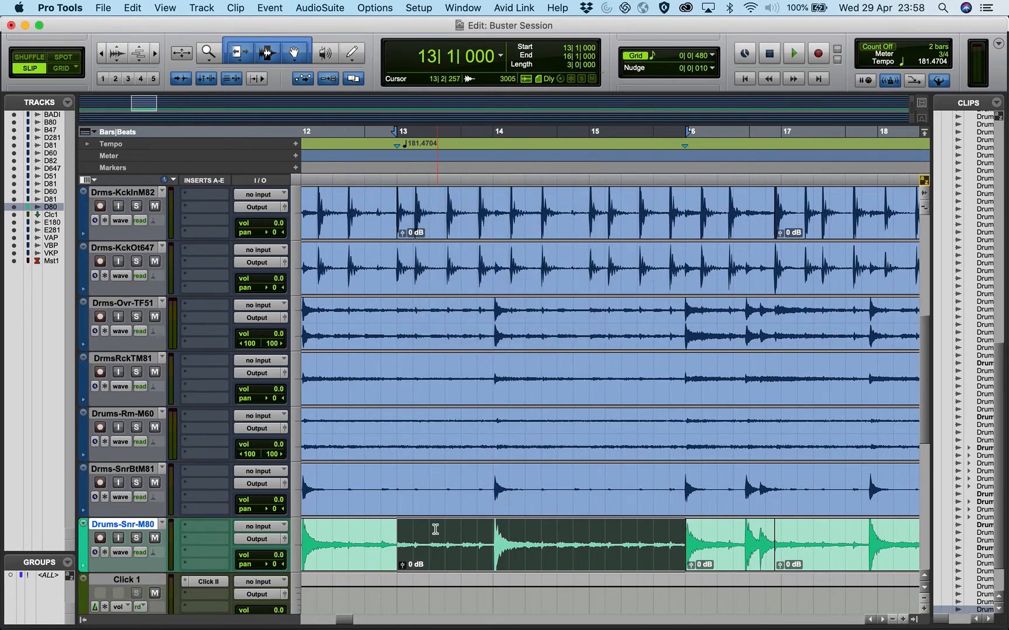
pyautogui.press('space')
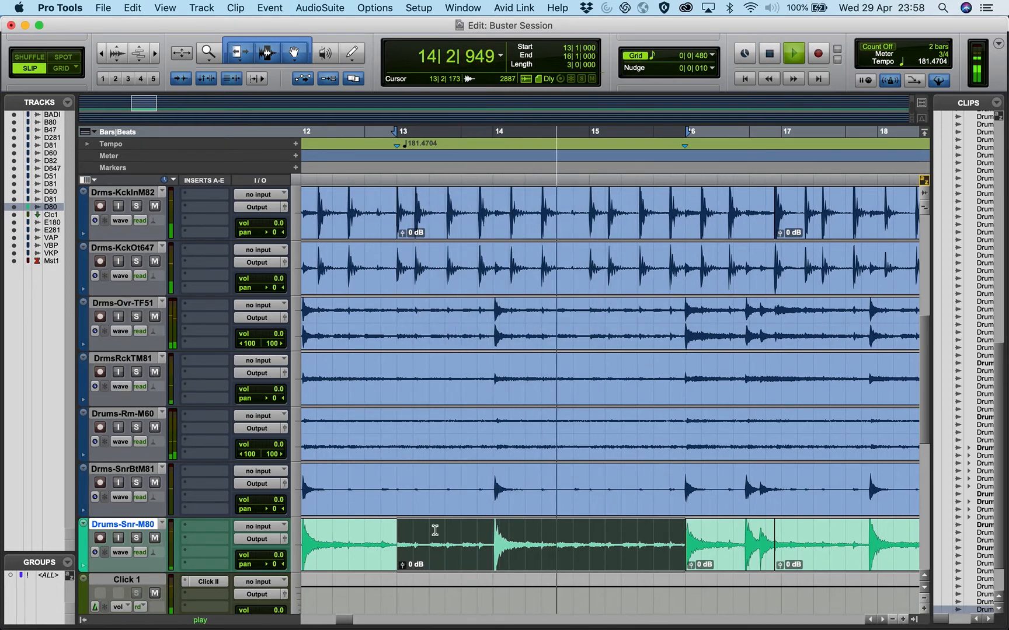
pyautogui.press('space')
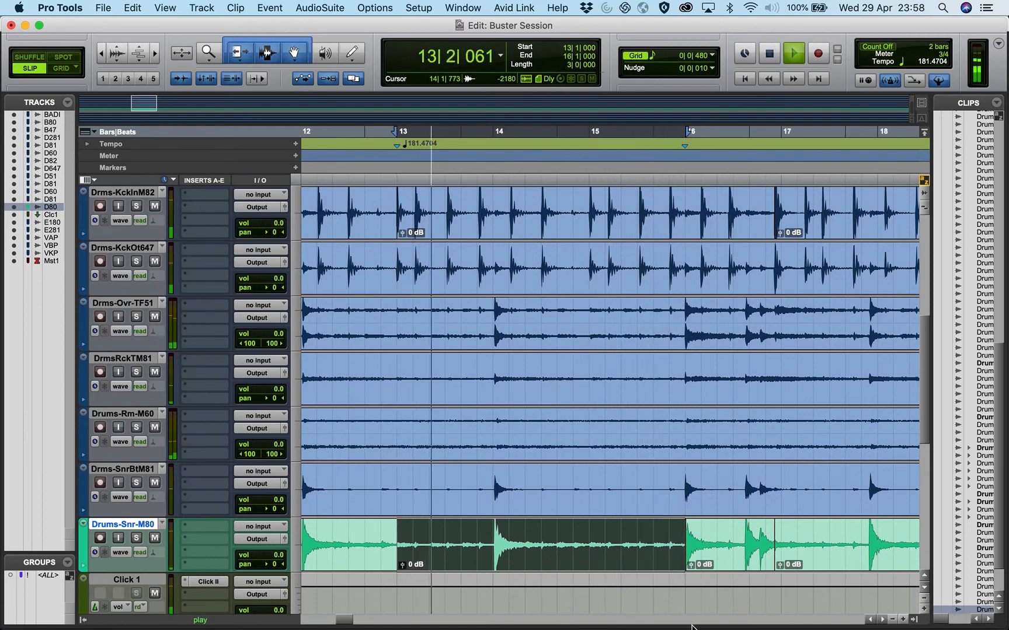
# Heal the separation near bar 17 on Drums-Snr-M80 across 16|3|505 to 17|1|196, and select the rejoined clip from bar 16
pyautogui.click(733, 563)
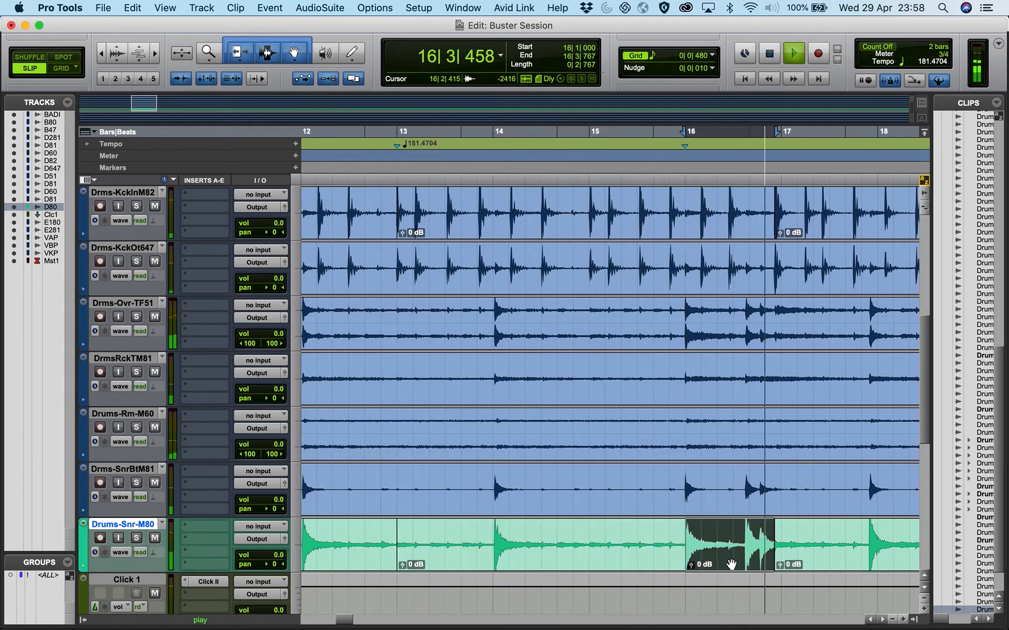
pyautogui.press('space')
pyautogui.moveTo(787, 540); pyautogui.dragTo(766, 531)
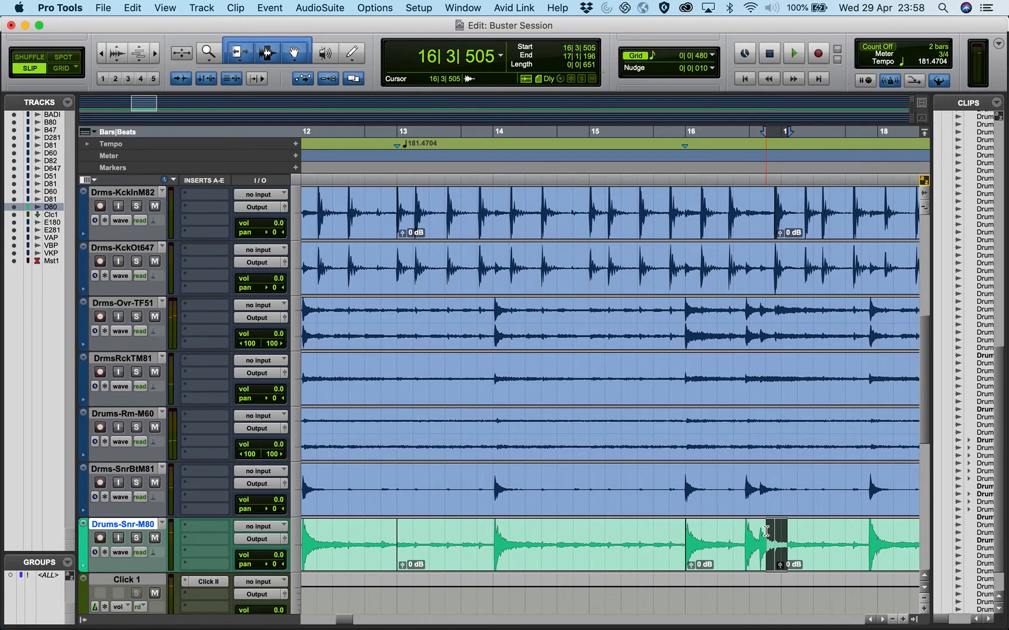
pyautogui.click(723, 554)
pyautogui.hscroll(5, 722, 558)
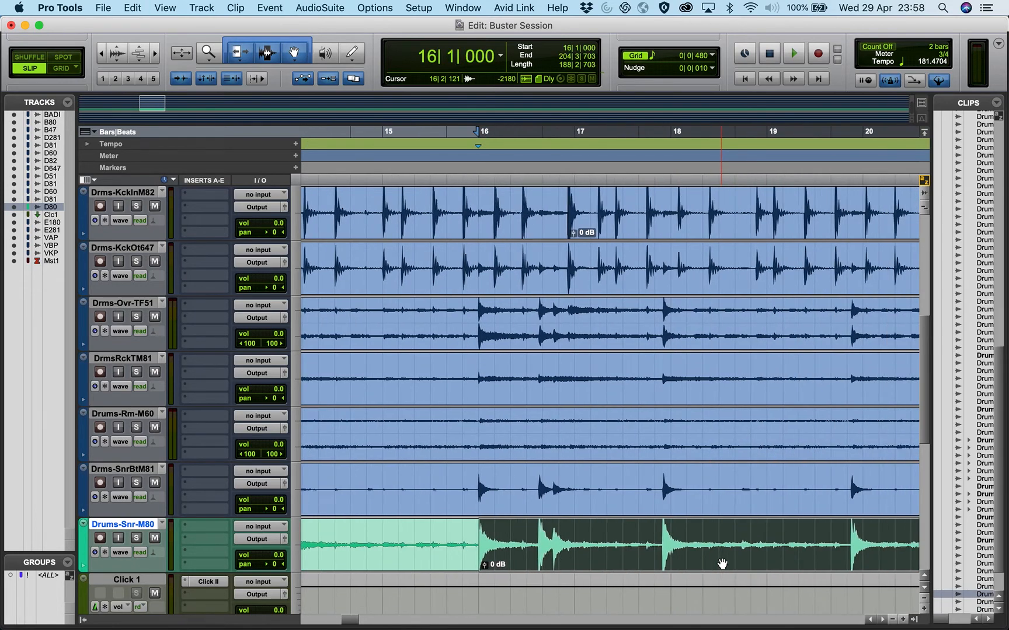
# Audition Drums-Snr-M80 from bar 16, separate it at 17|3|732 on the snare hit, and play the resulting clip
pyautogui.press('space')
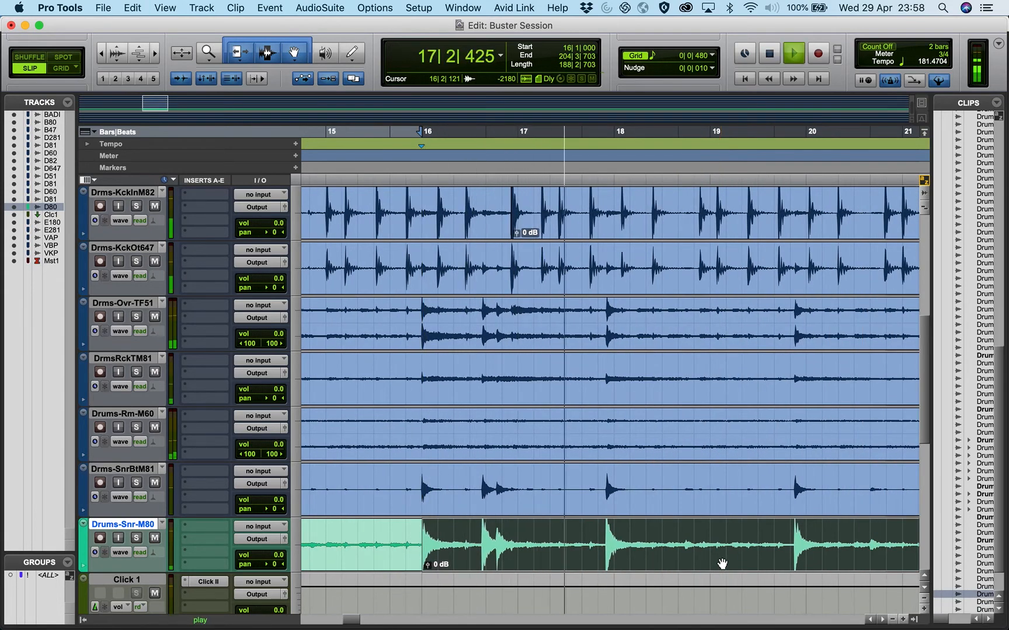
pyautogui.press('space')
pyautogui.click(597, 532)
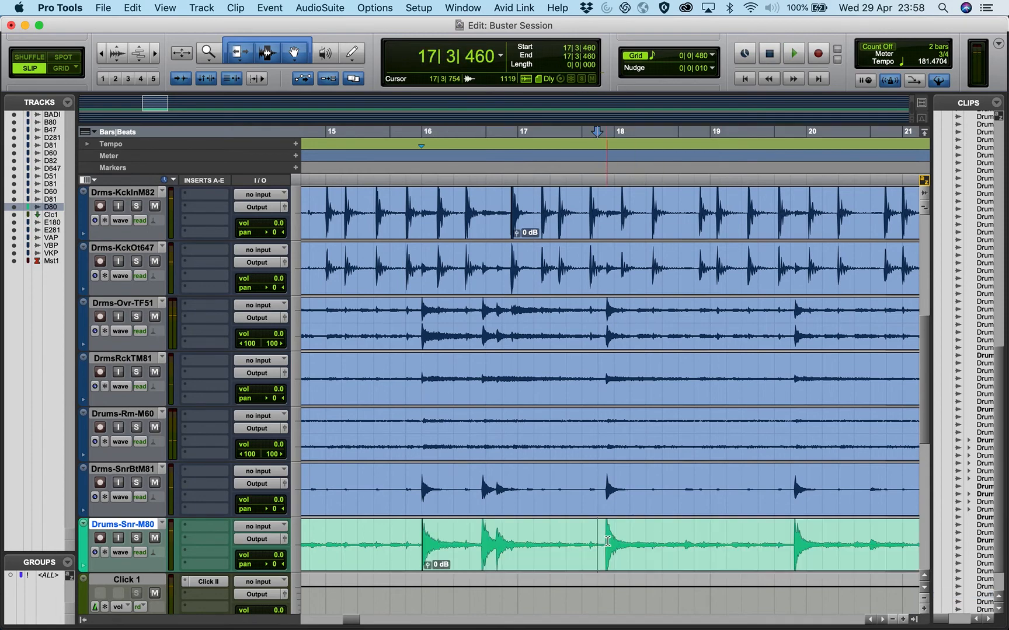
pyautogui.click(606, 542)
pyautogui.press('super+e')
pyautogui.click(547, 568)
pyautogui.press('space')
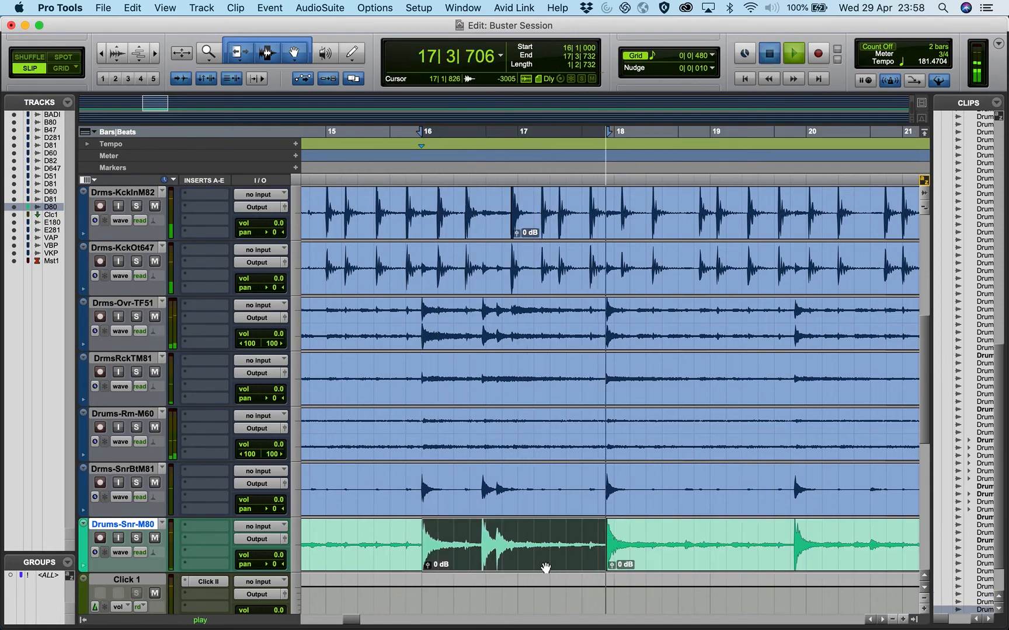
# Add Bar|Beat markers identifying the selected Drums-Snr-M80 clip as 16|1|000 to 18|1|000 in 3/4, and play it back
pyautogui.press('super+i')
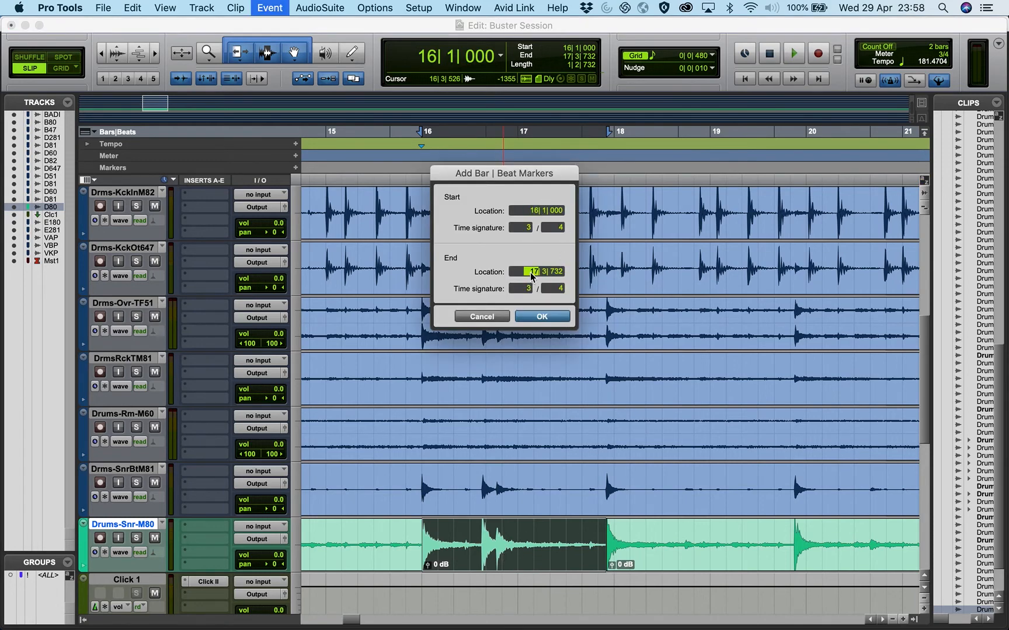
pyautogui.click(539, 318)
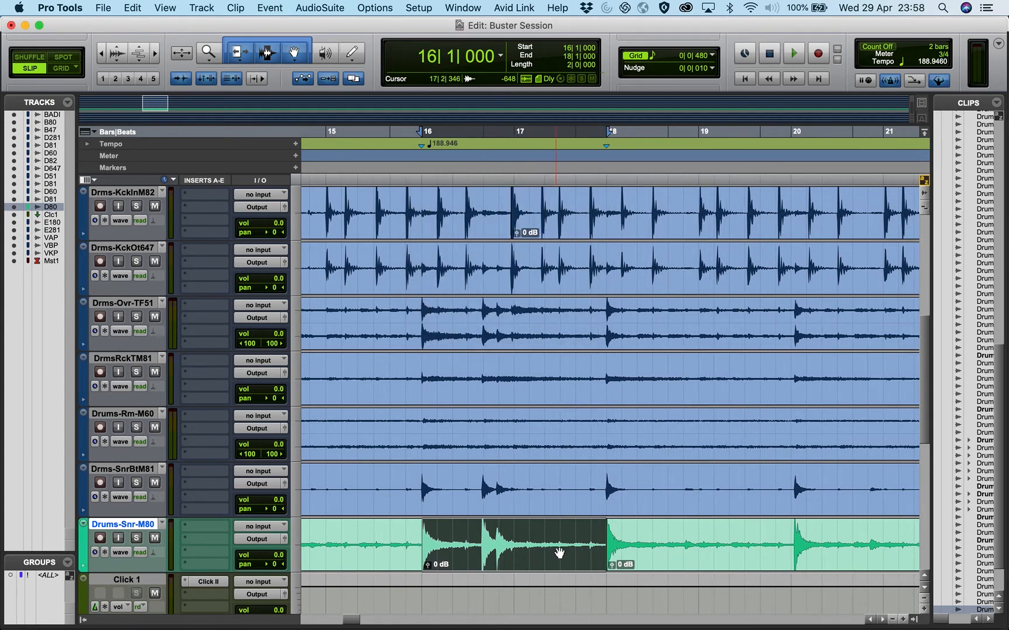
pyautogui.press('space')
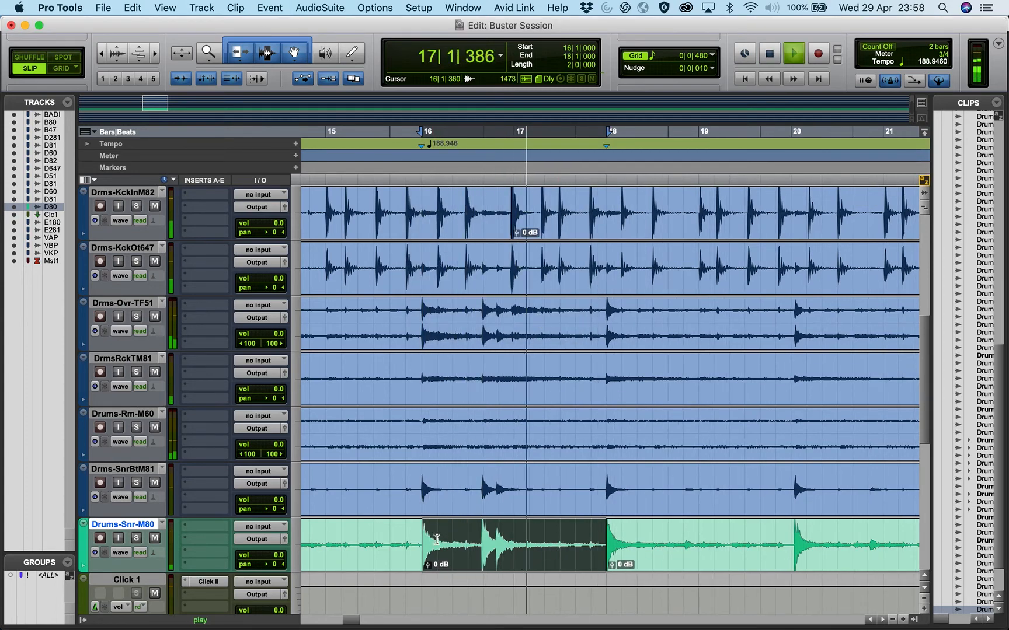
pyautogui.press('space')
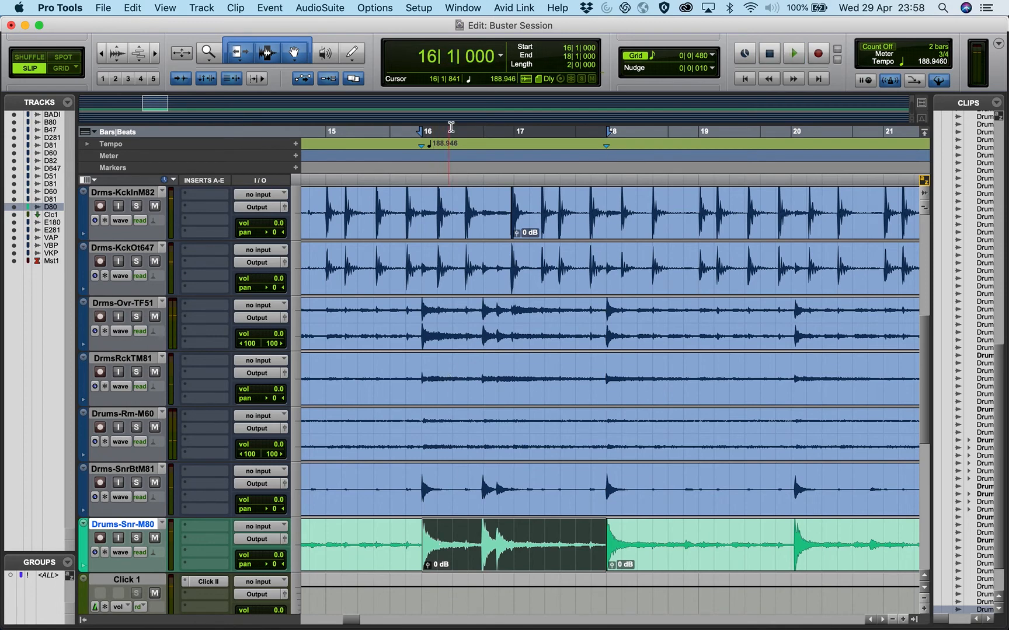
# Select the Drums-Snr-M80 clip that starts at bar 18 and play it against the click
pyautogui.click(657, 562)
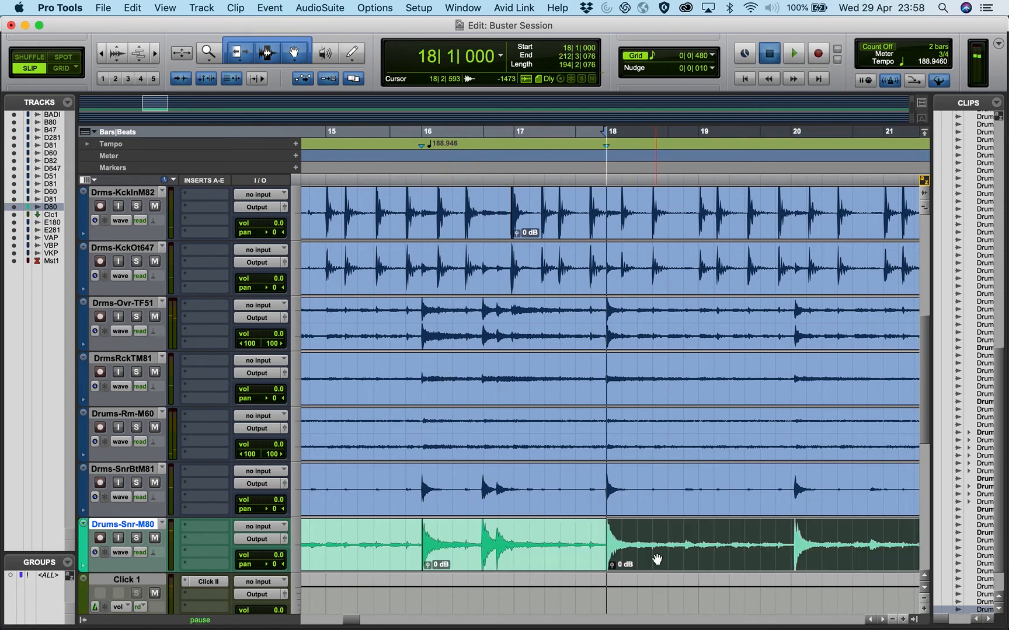
pyautogui.press('space')
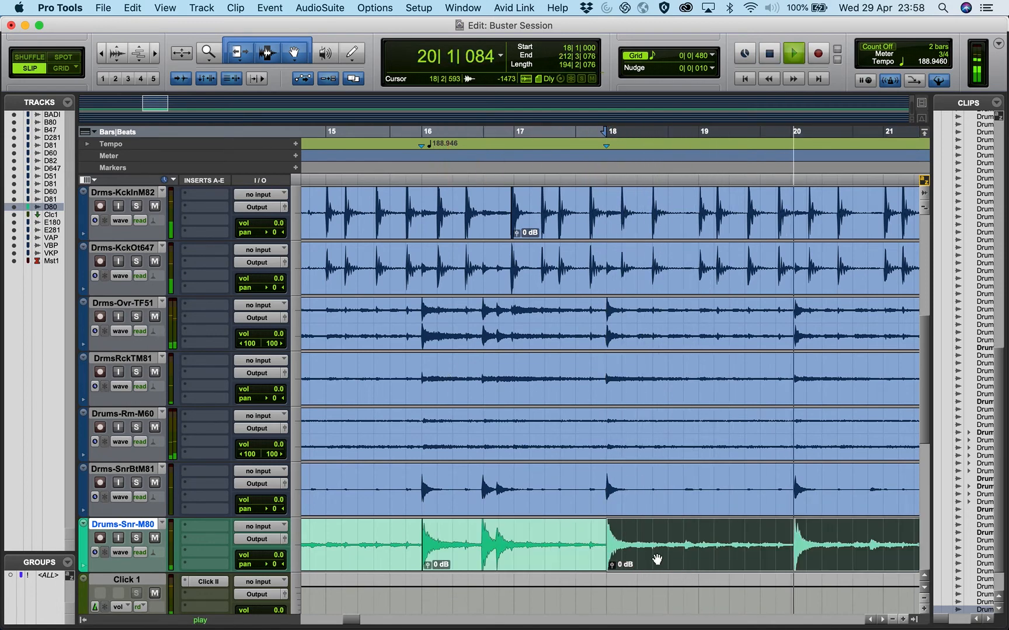
pyautogui.press('space')
pyautogui.hscroll(2, 671, 562)
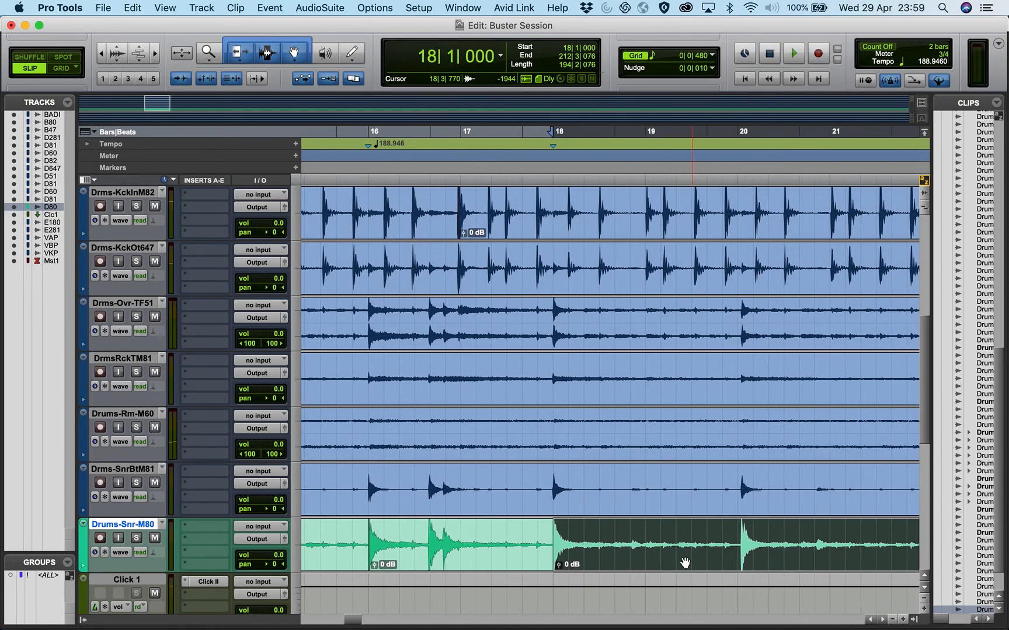
# Mute the Click 1 track and play the session from bar 18 without the click
pyautogui.scroll(-6, 214, 521)
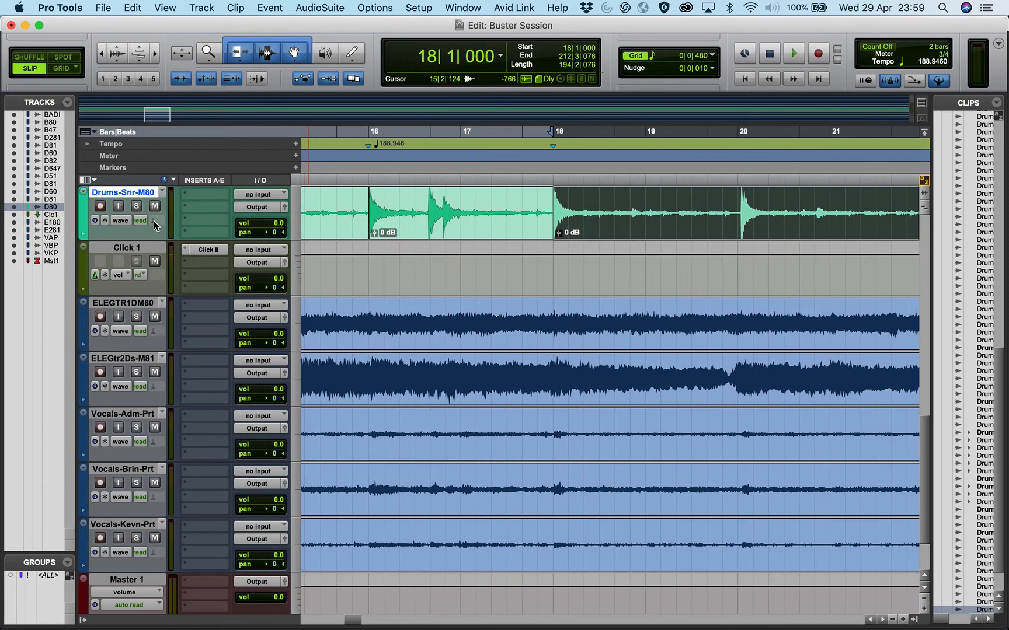
pyautogui.scroll(2, 561, 294)
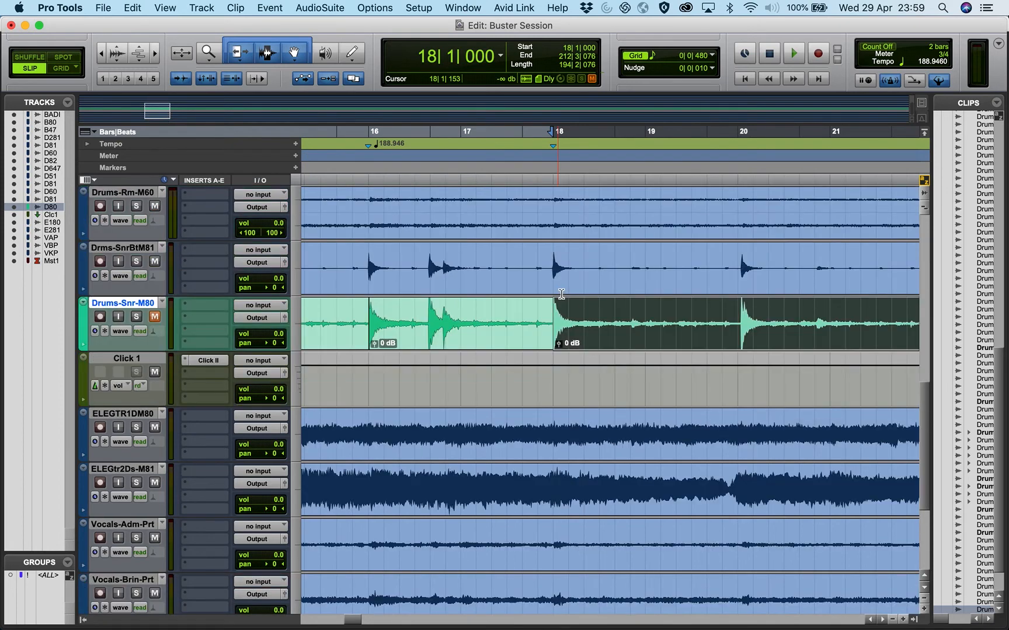
pyautogui.press('space')
pyautogui.press('space')
pyautogui.press('space')
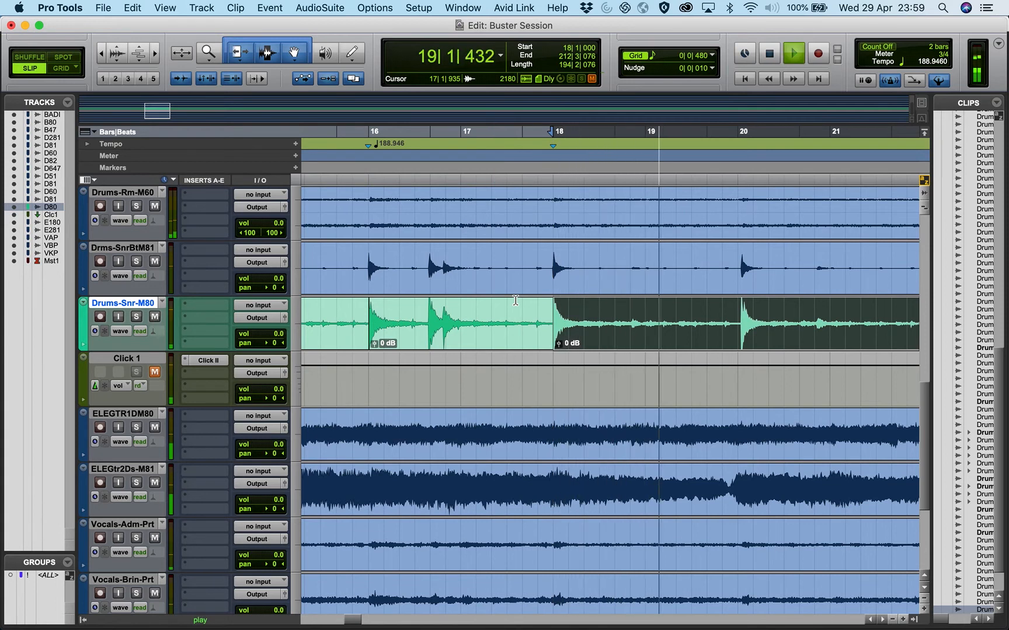
pyautogui.press('space')
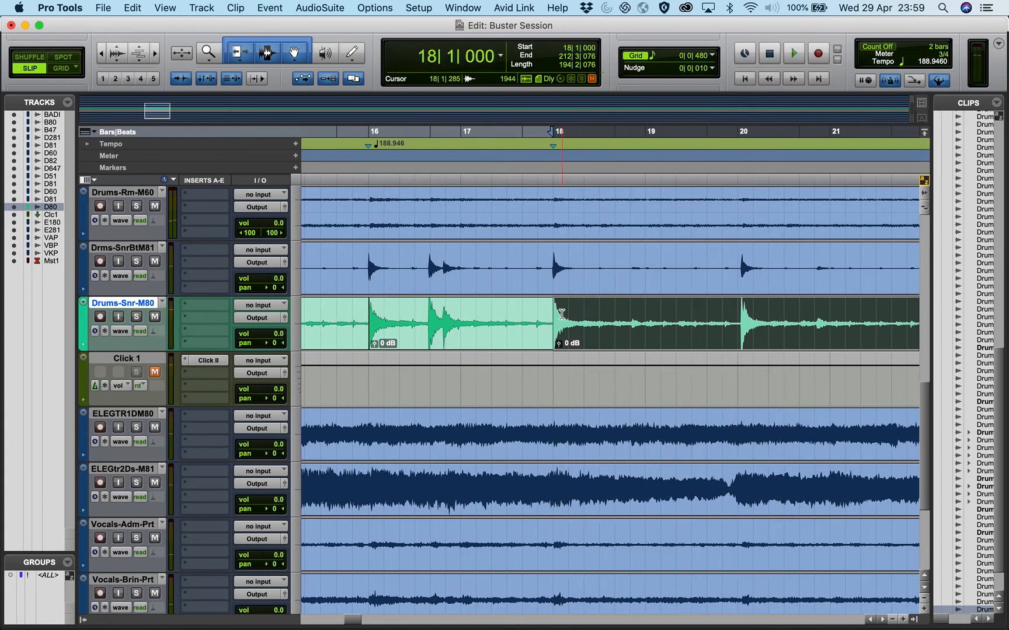
# Audition from bar 18, separate Drums-Snr-M80 at the 24|1|201 snare hit, and select the clip between bars 18 and 24
pyautogui.press('space')
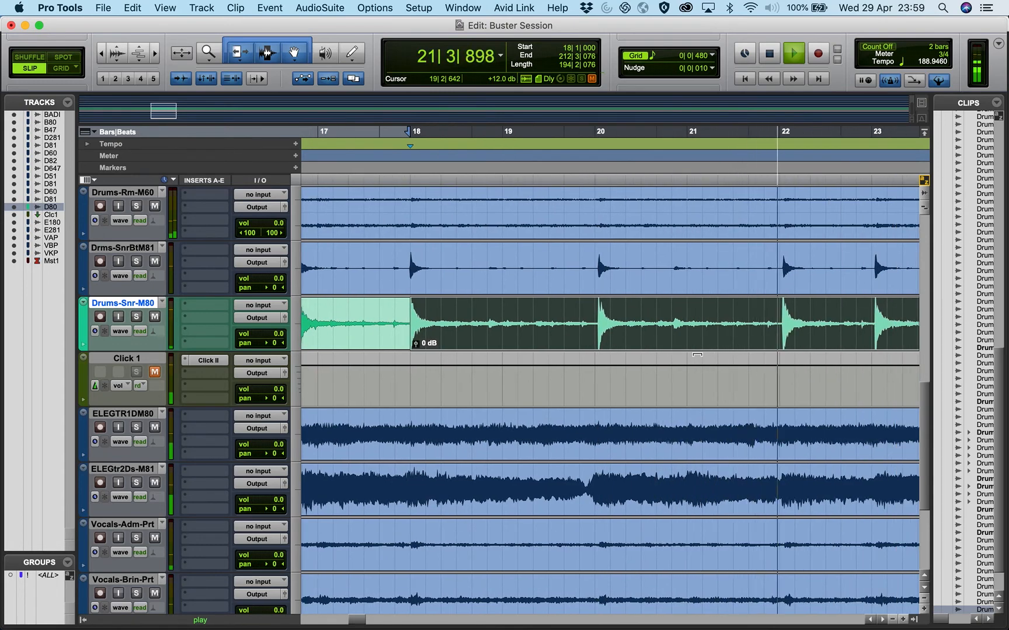
pyautogui.hscroll(2, 697, 355)
pyautogui.press('space')
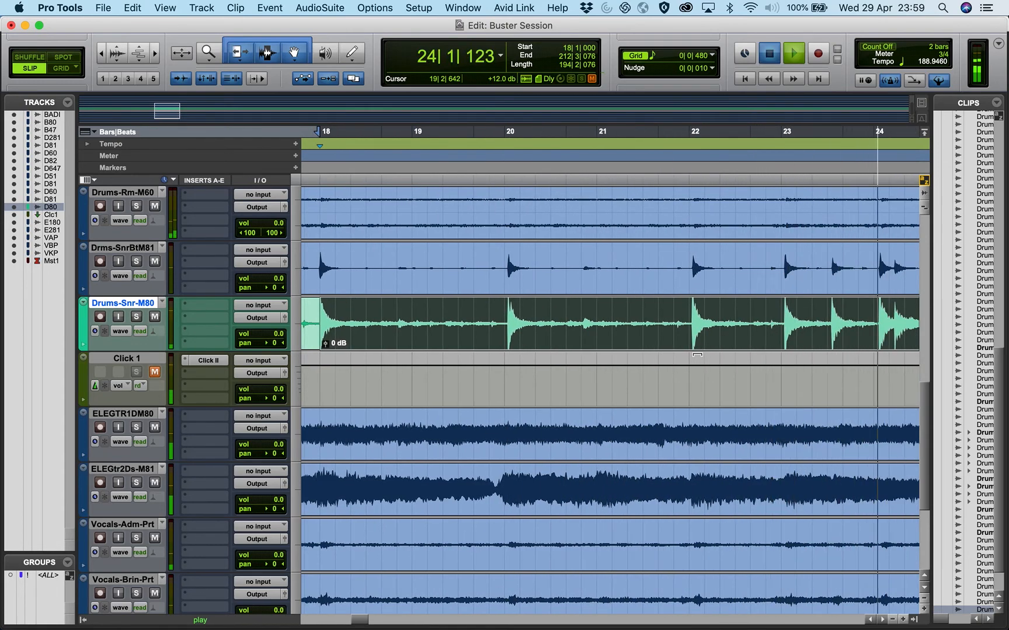
pyautogui.click(872, 316)
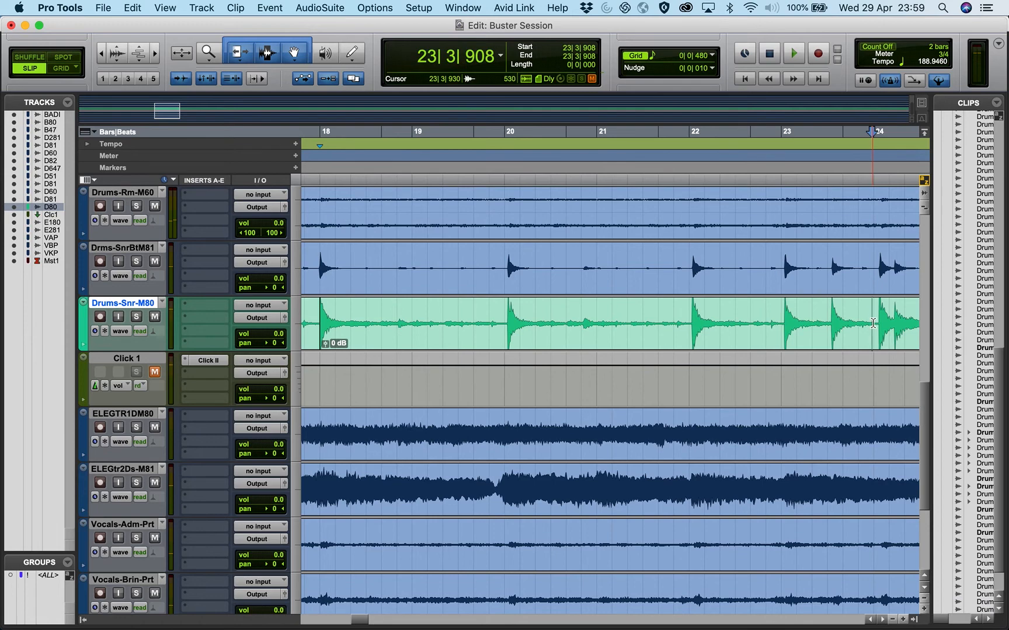
pyautogui.press('Tab')
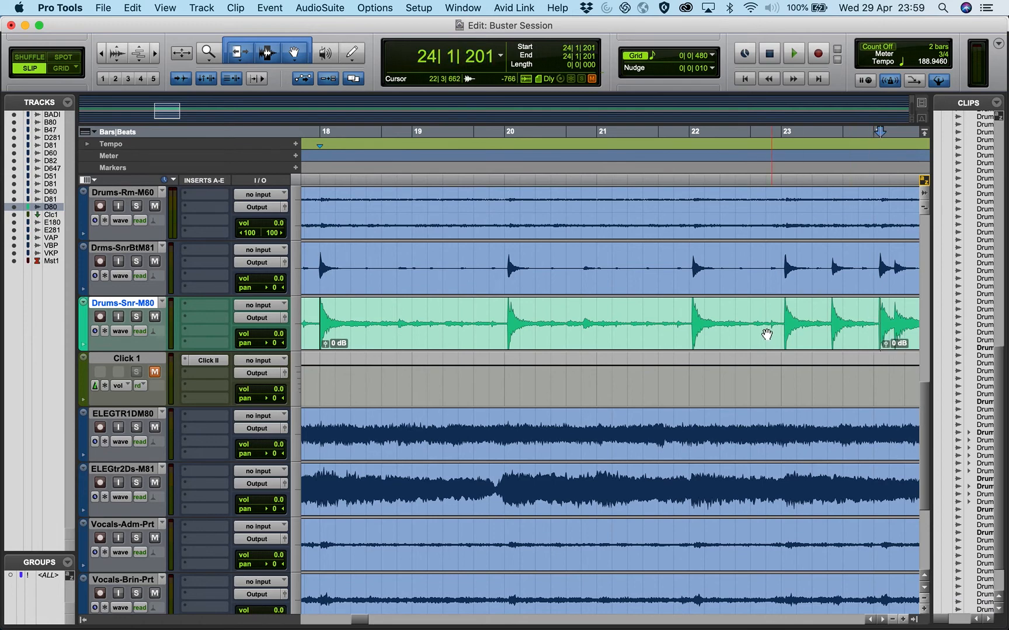
pyautogui.click(709, 342)
pyautogui.press('space')
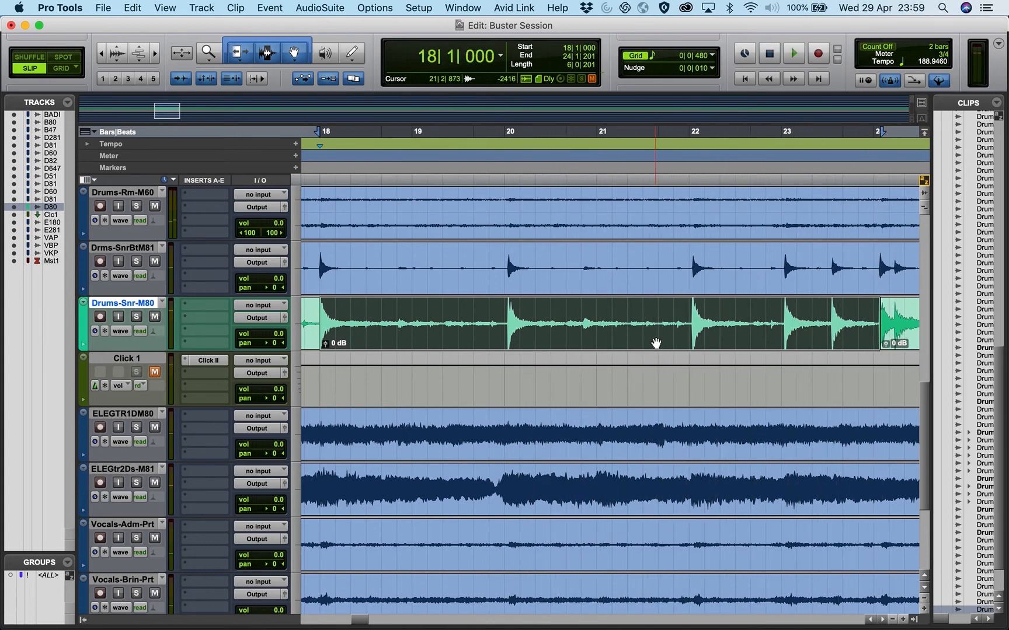
# Add Bar|Beat markers identifying the selected Drums-Snr-M80 clip as 18|1|000 to 24|1|000 in 3/4, and place the edit cursor within bar 21
pyautogui.press('super+i')
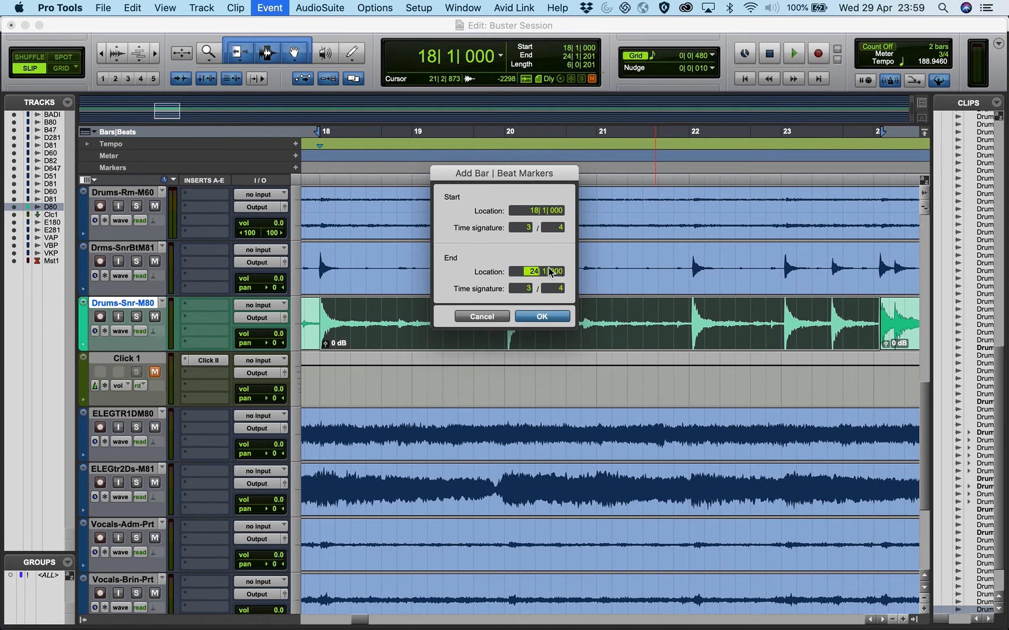
pyautogui.click(535, 316)
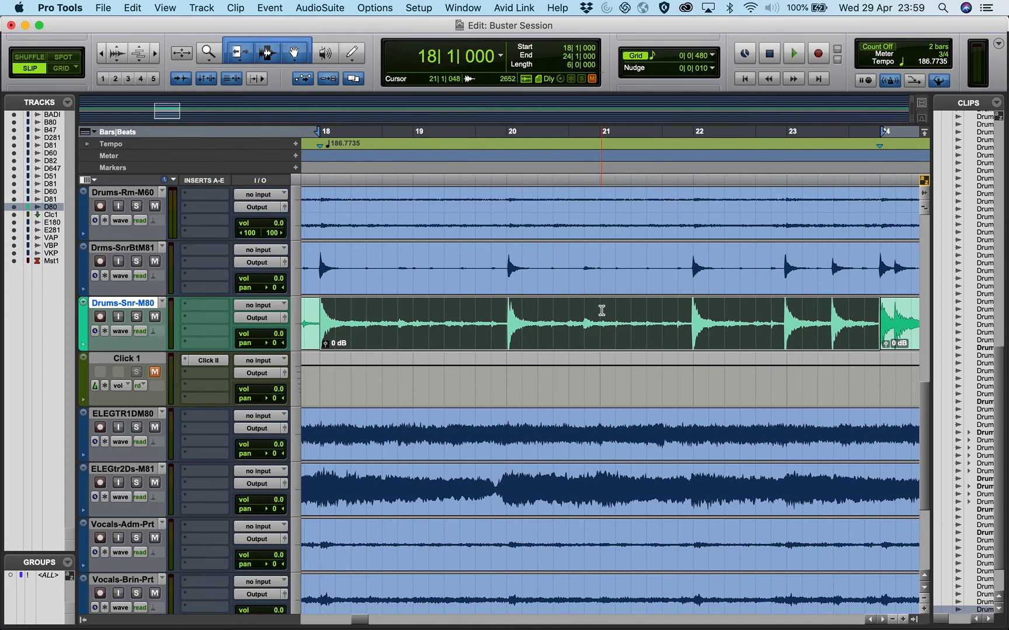
pyautogui.click(601, 311)
pyautogui.click(616, 321)
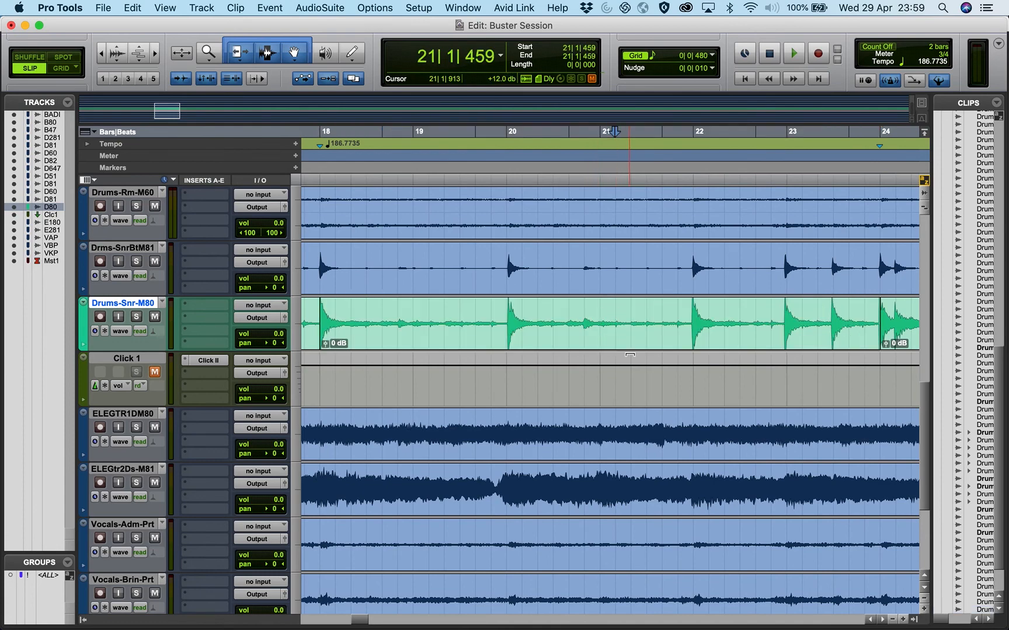
# Examine the Drums-Snr-M80 waveform against the grid around bar 21, and look over the tempo map across the whole session
pyautogui.press('super+bracketright')
pyautogui.press('super+bracketright')
pyautogui.press('super+bracketright')
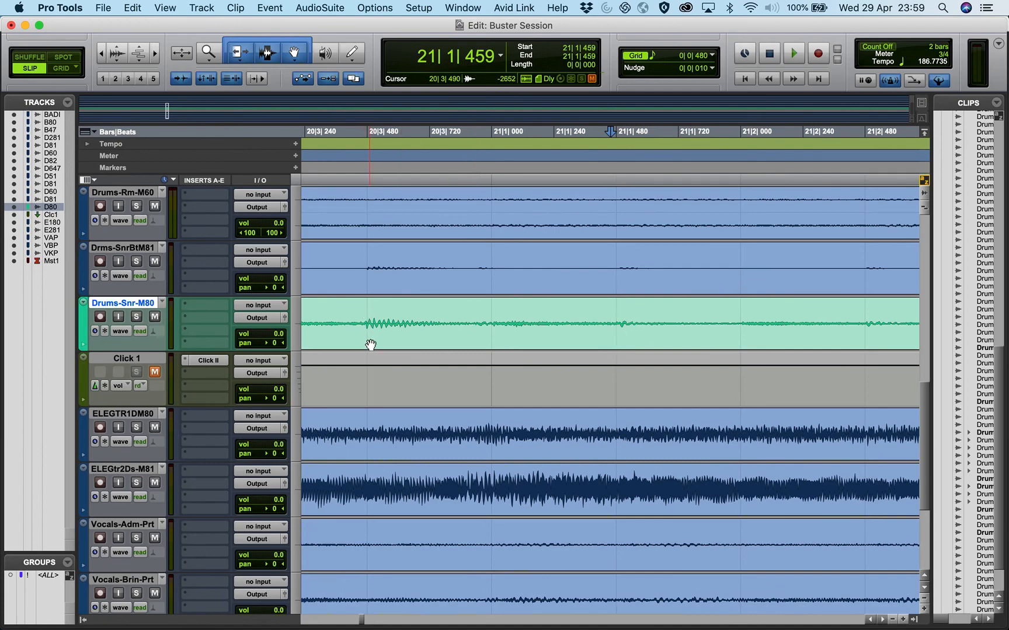
pyautogui.press('super+bracketleft')
pyautogui.press('super+bracketleft')
pyautogui.press('super+bracketleft')
pyautogui.press('super+bracketleft')
pyautogui.scroll(10, 464, 350)
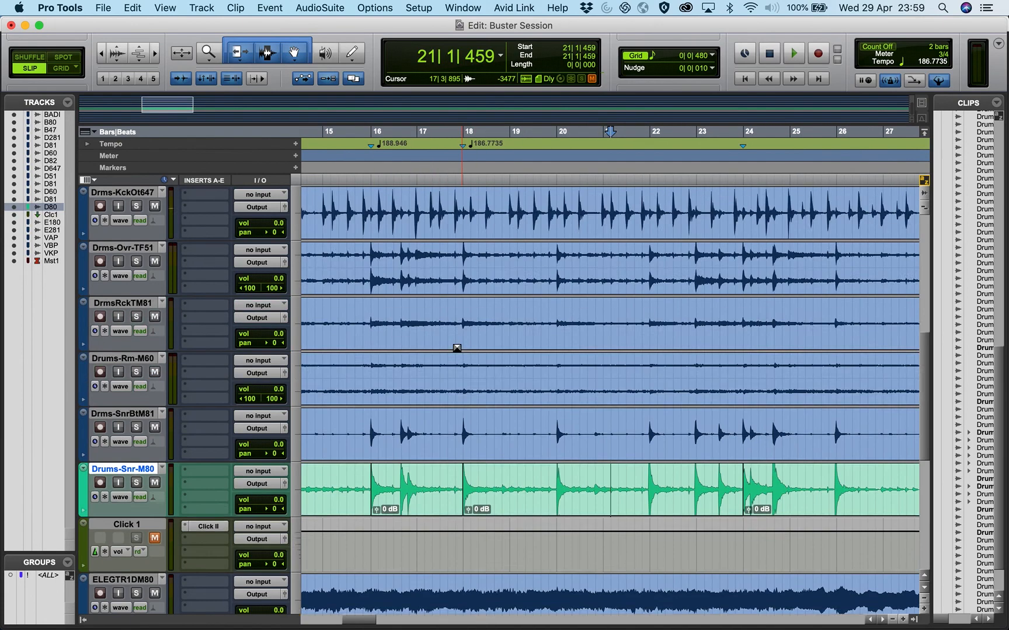
pyautogui.press('super+bracketleft')
pyautogui.press('super+bracketleft')
pyautogui.press('super+bracketleft')
pyautogui.press('super+bracketleft')
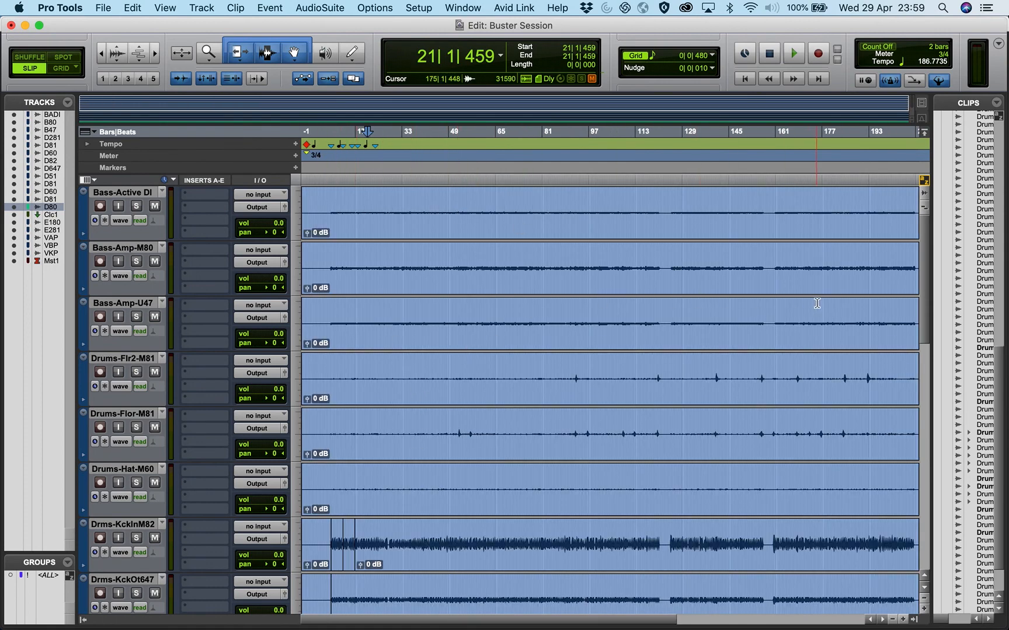
# Play the session from its start, unmute the Click 1 track to hear it against the drums, and stop playback
pyautogui.press('Return')
pyautogui.press('space')
pyautogui.press('super+bracketright')
pyautogui.press('super+bracketright')
pyautogui.press('super+bracketright')
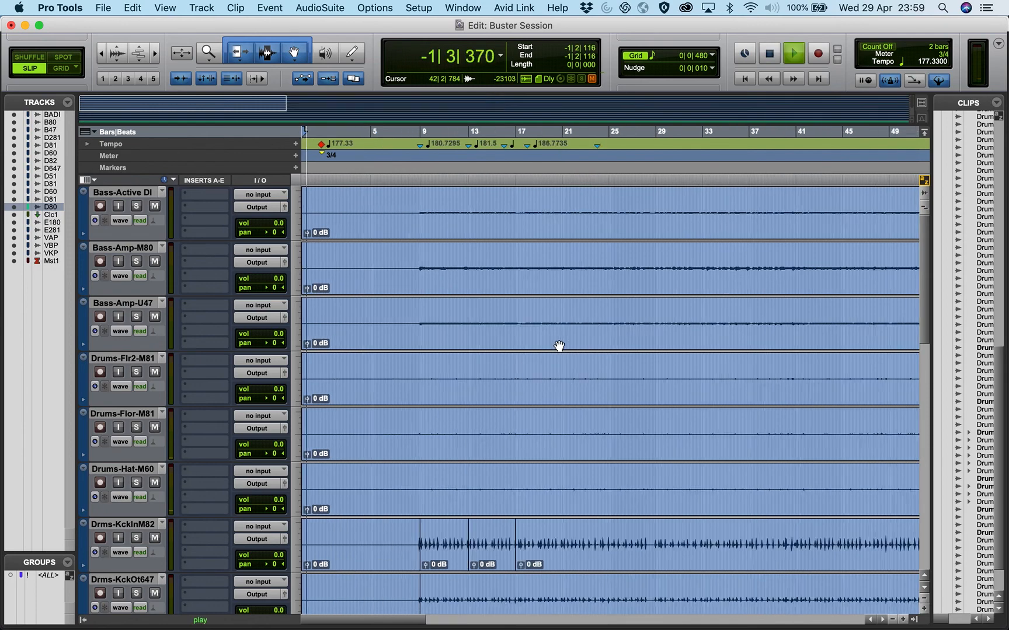
pyautogui.scroll(-6, 410, 464)
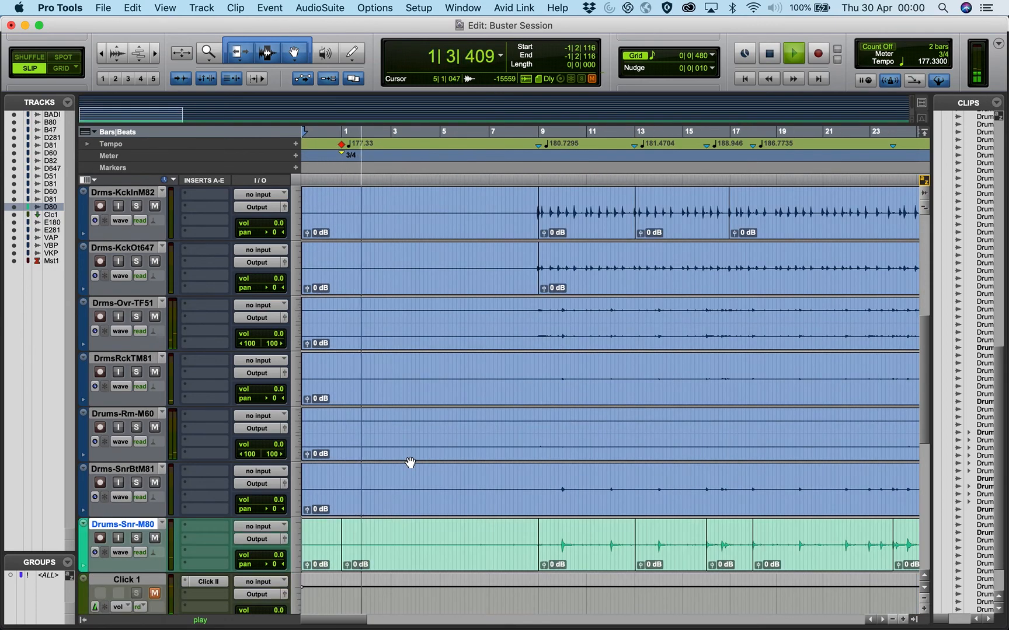
pyautogui.scroll(-3, 180, 489)
pyautogui.click(156, 429)
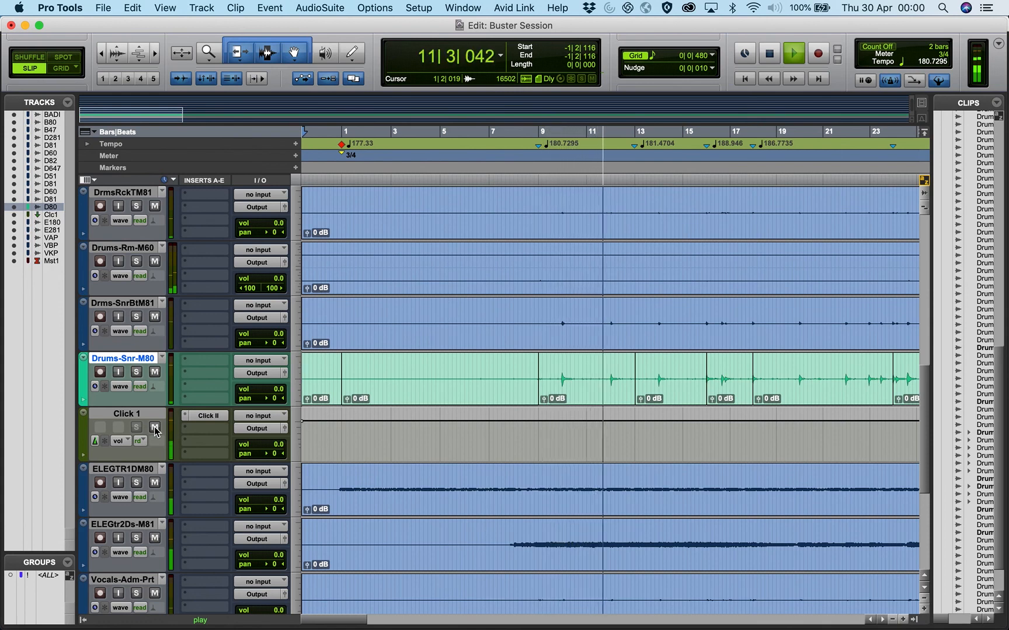
pyautogui.press('space')
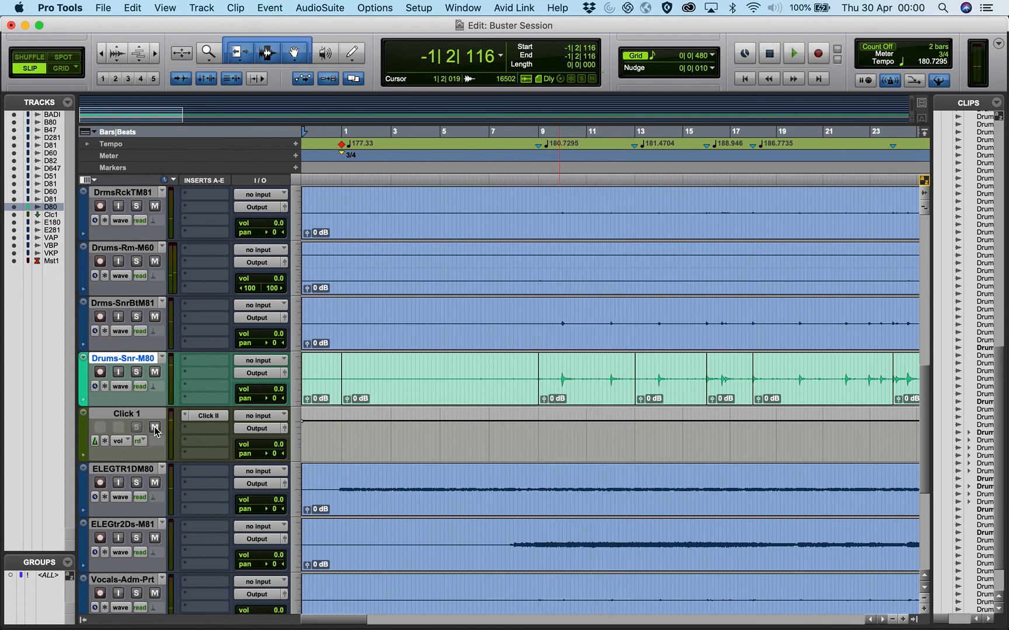